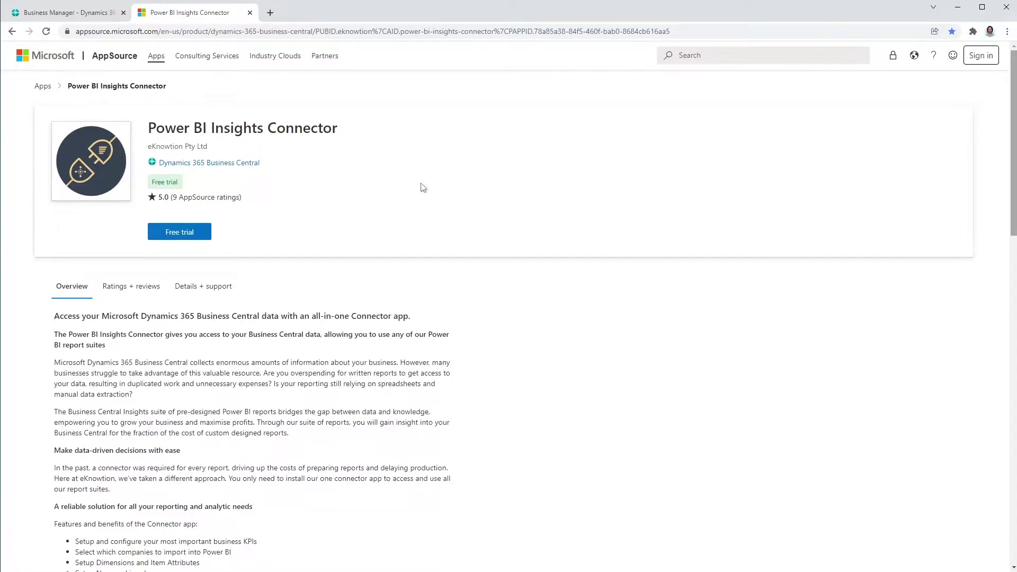
- In Business Central, find and open the Power BI Insights Connector page through the Tell Me search
scroll(344, 325, "down", 6)
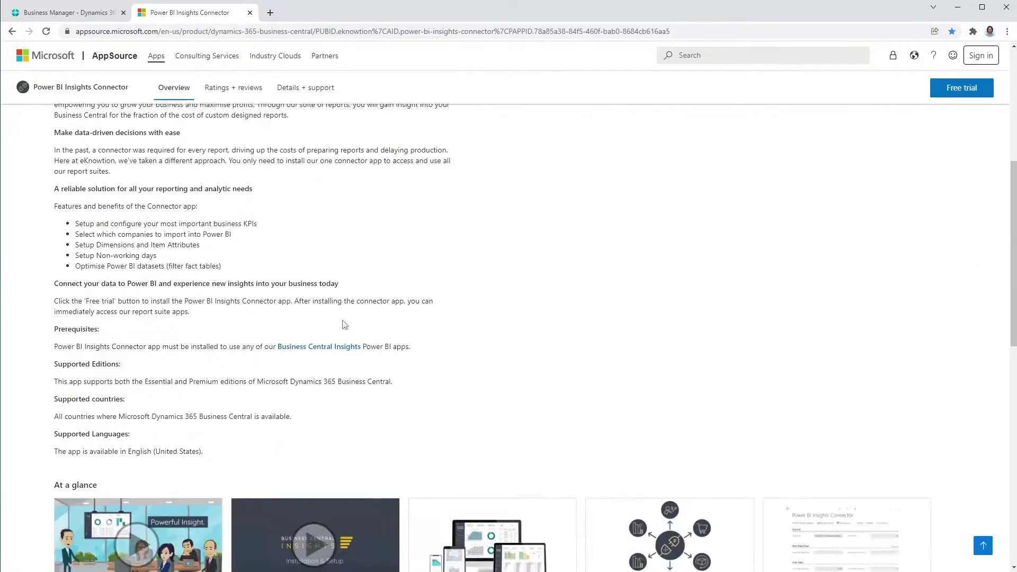
scroll(344, 325, "down", 6)
scroll(363, 328, "up", 7)
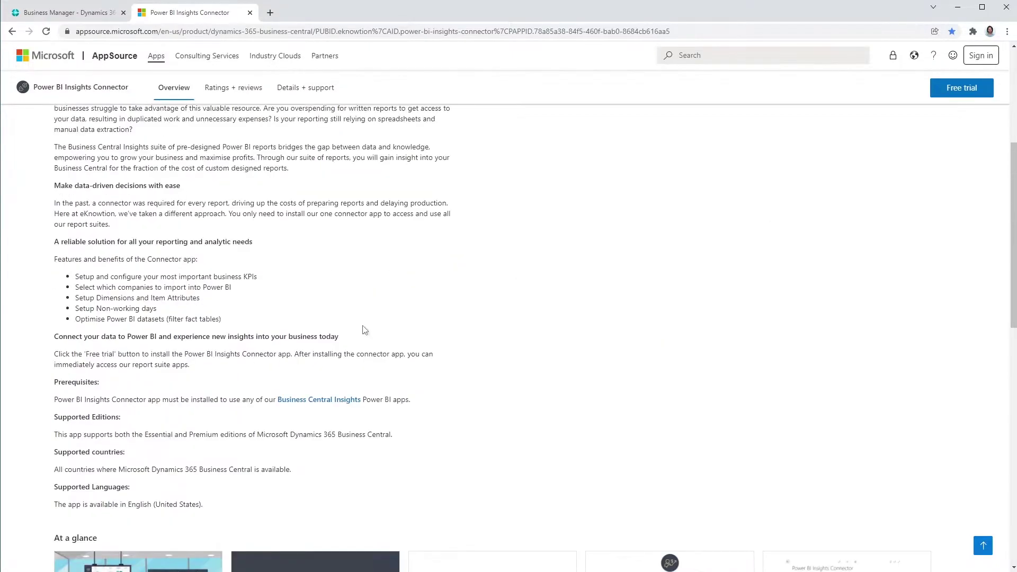
scroll(365, 329, "up", 5)
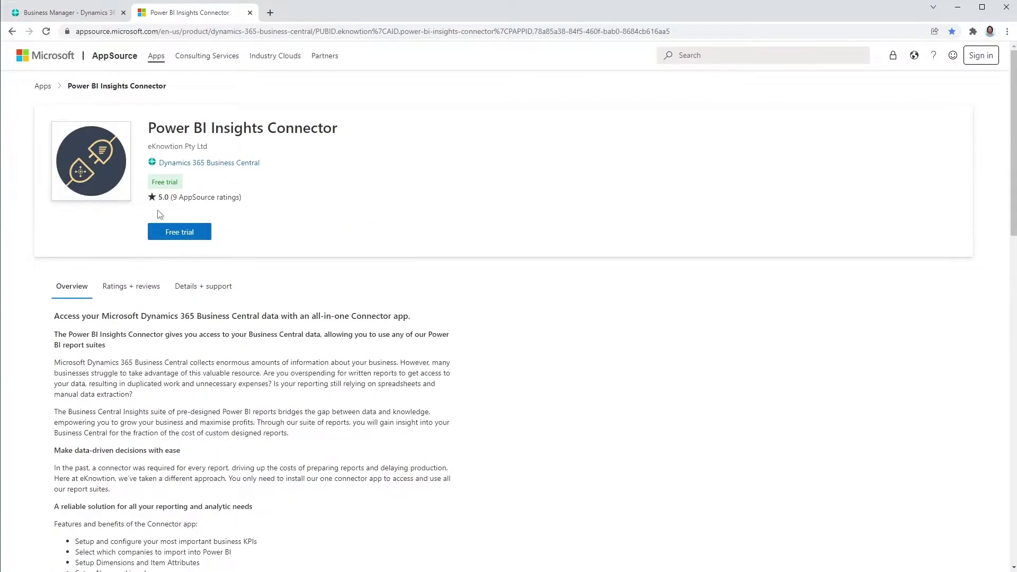
left_click(82, 12)
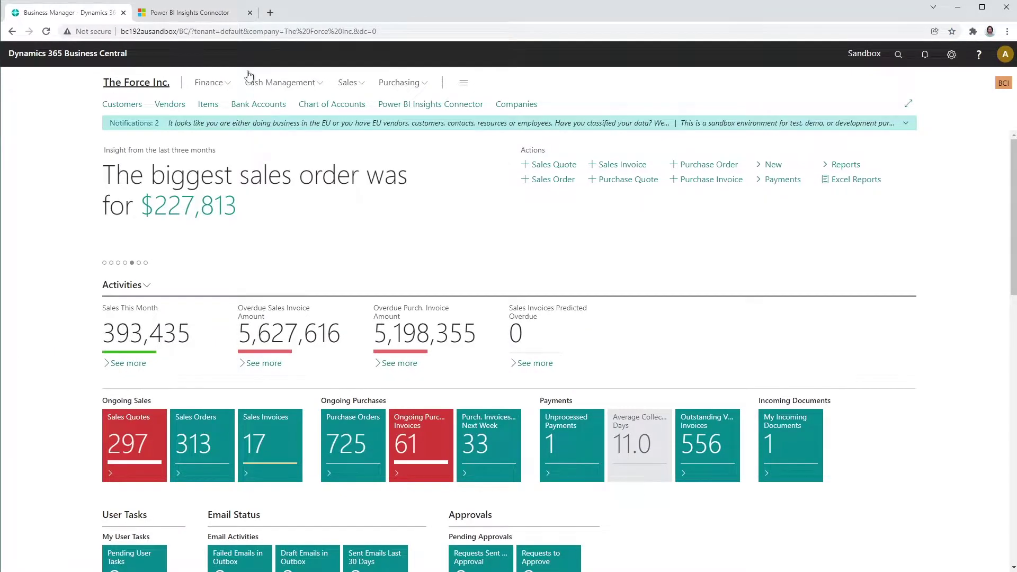
left_click(898, 55)
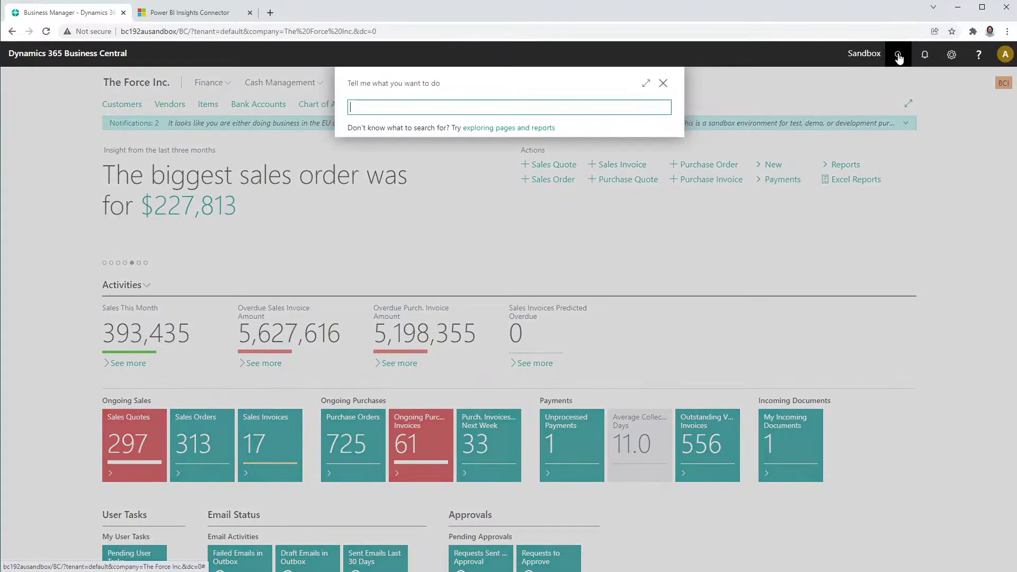
type("Insights Connector")
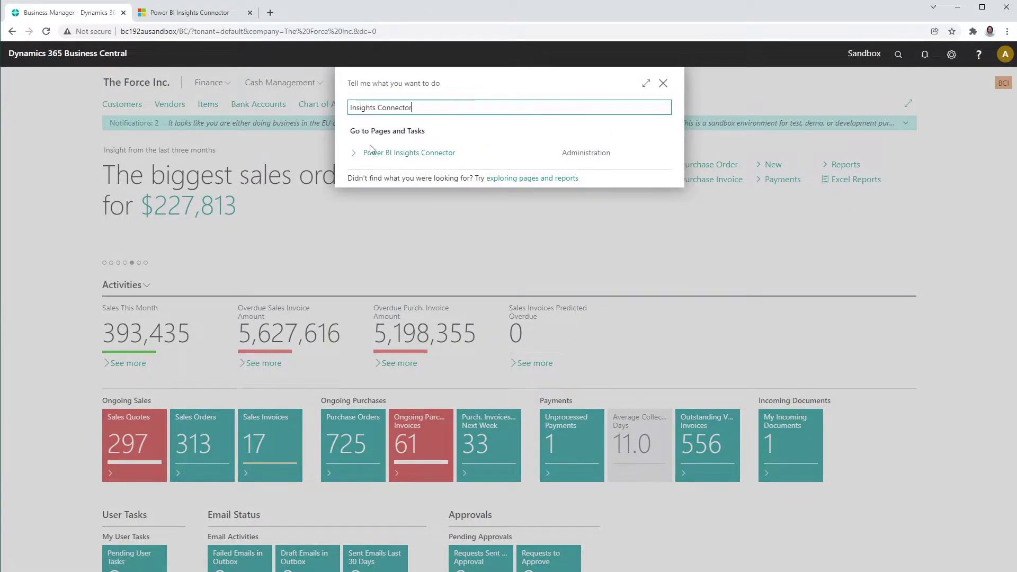
left_click(397, 153)
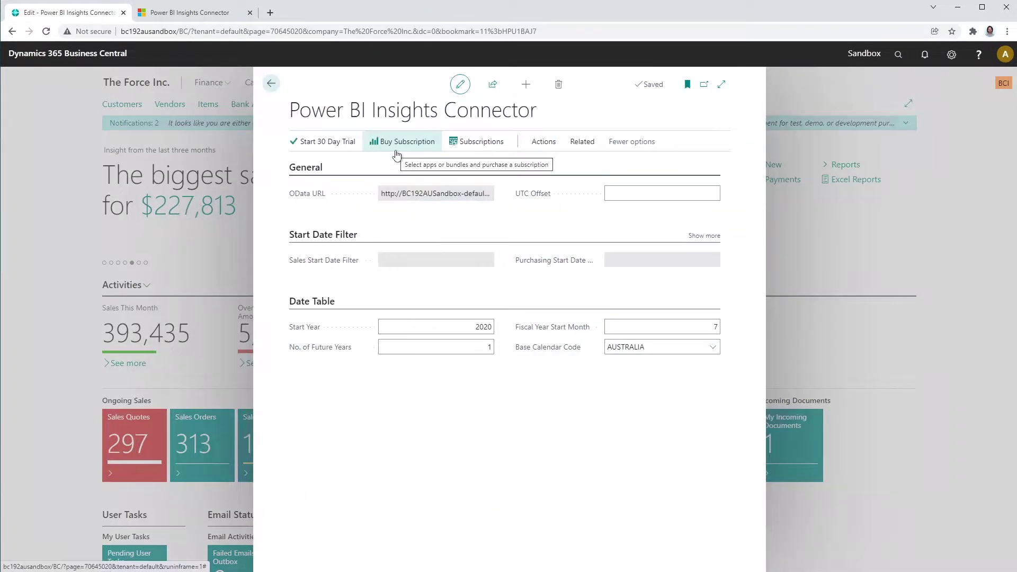
- Browse the connector's Related menu: Setup per Company and Business Central setup options
left_click(581, 143)
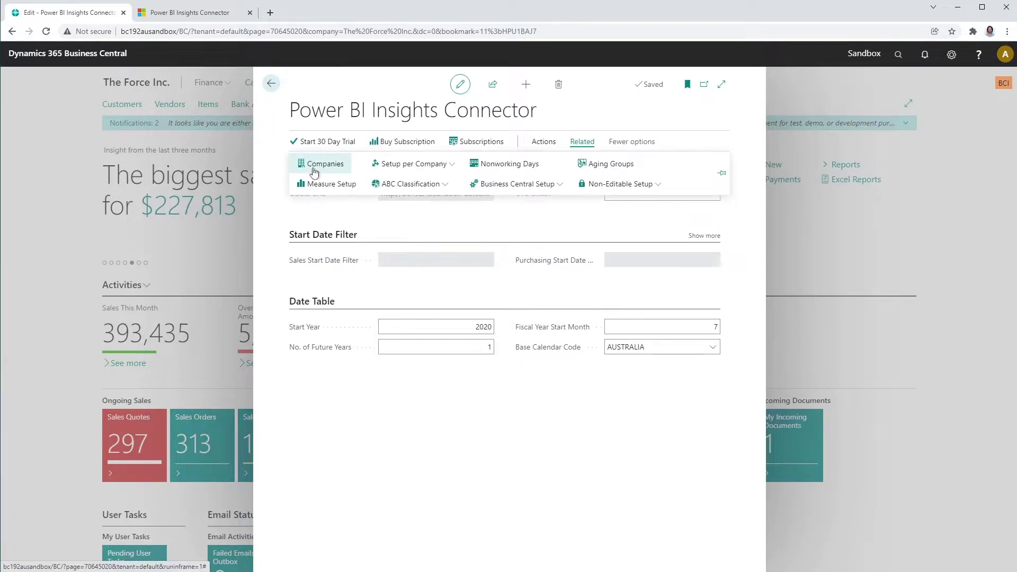
left_click(411, 164)
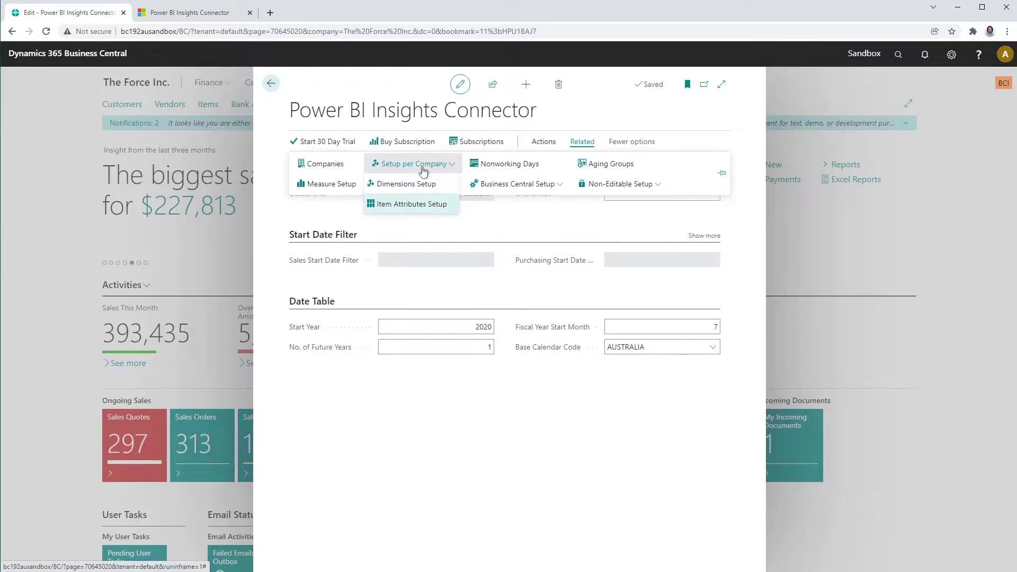
left_click(420, 165)
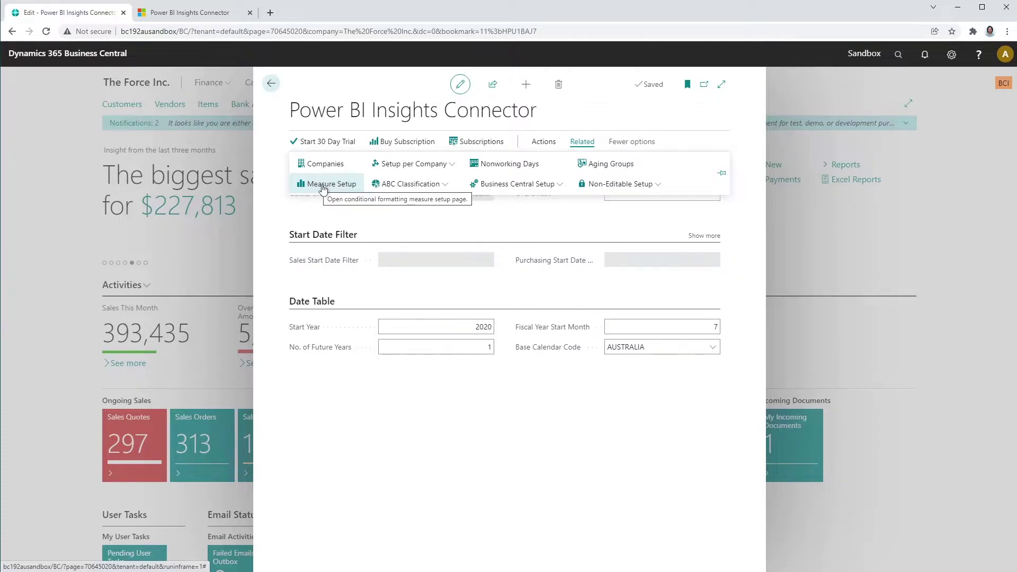
left_click(510, 187)
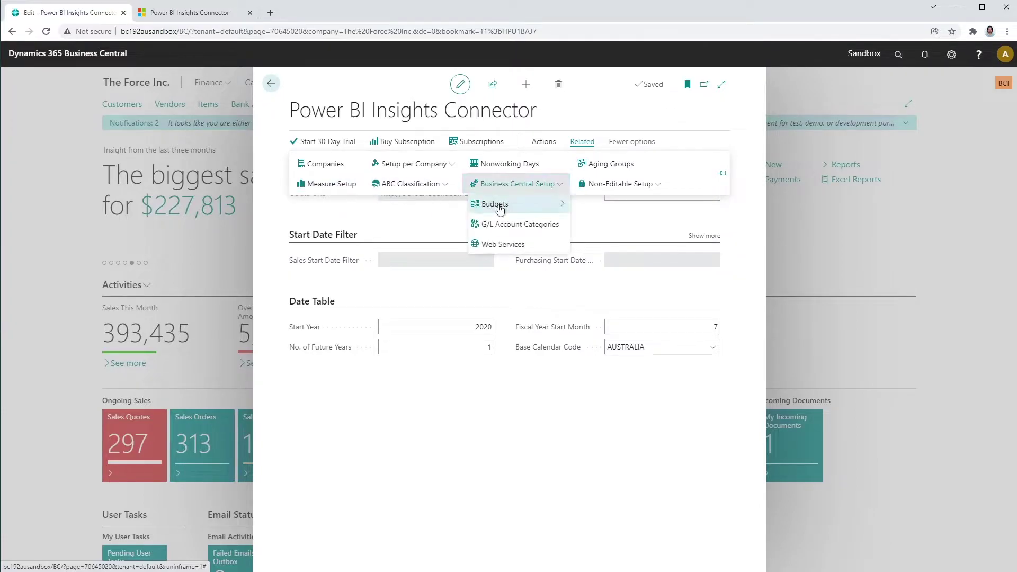
mouse_move(499, 209)
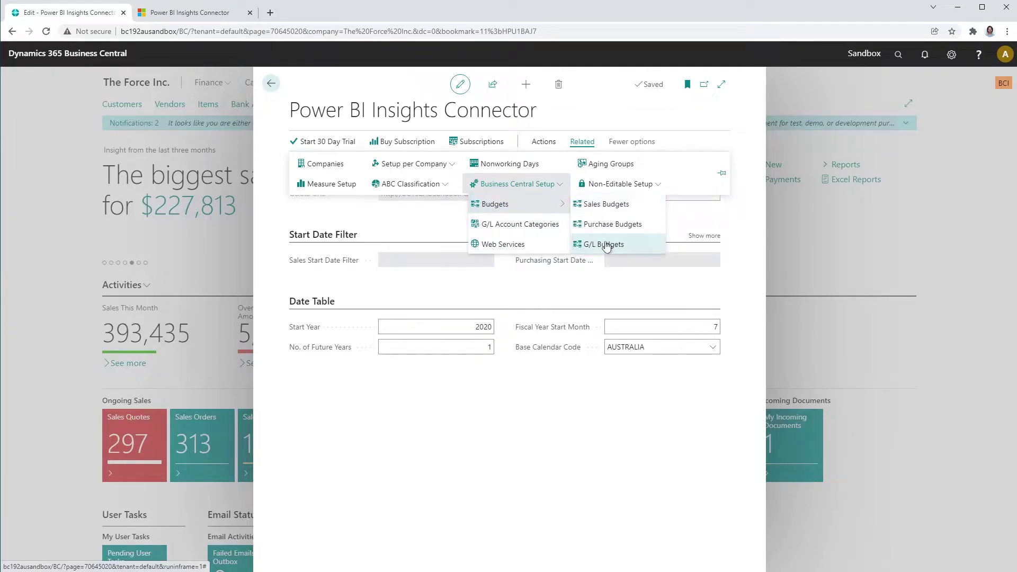
left_click(447, 217)
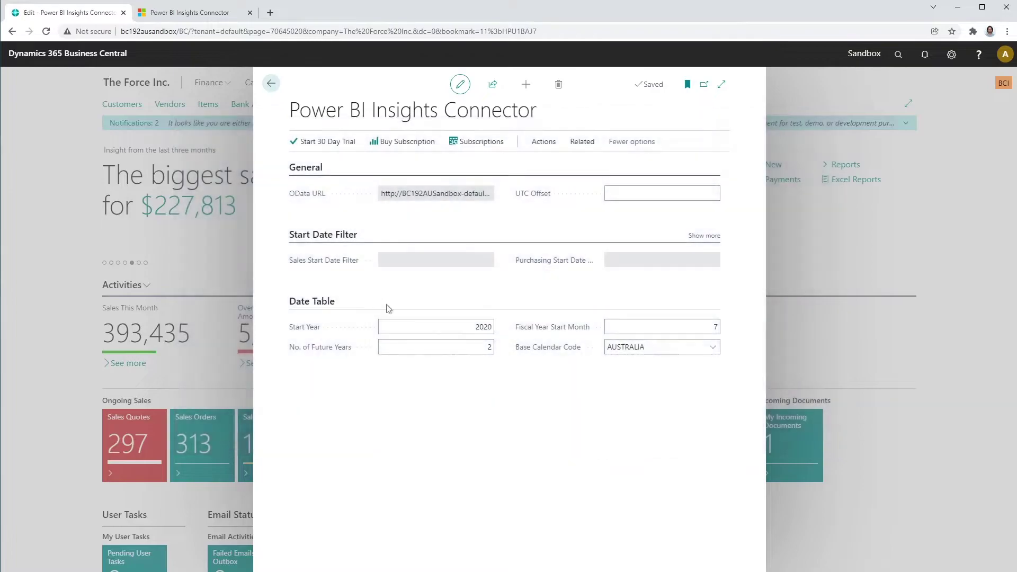
left_click(453, 326)
left_click(470, 350)
left_click(680, 319)
left_click(682, 347)
left_click(714, 349)
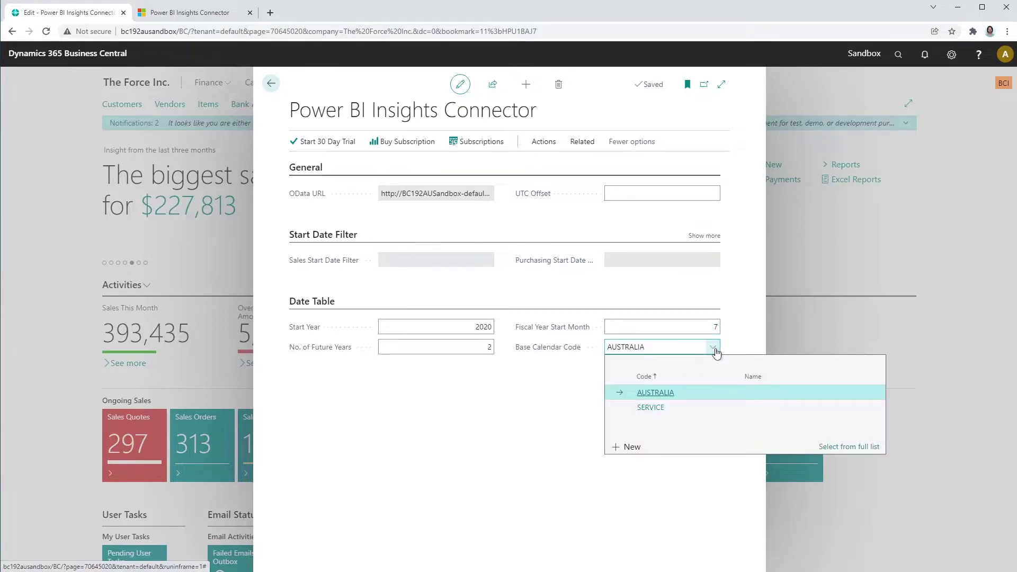
key("Escape")
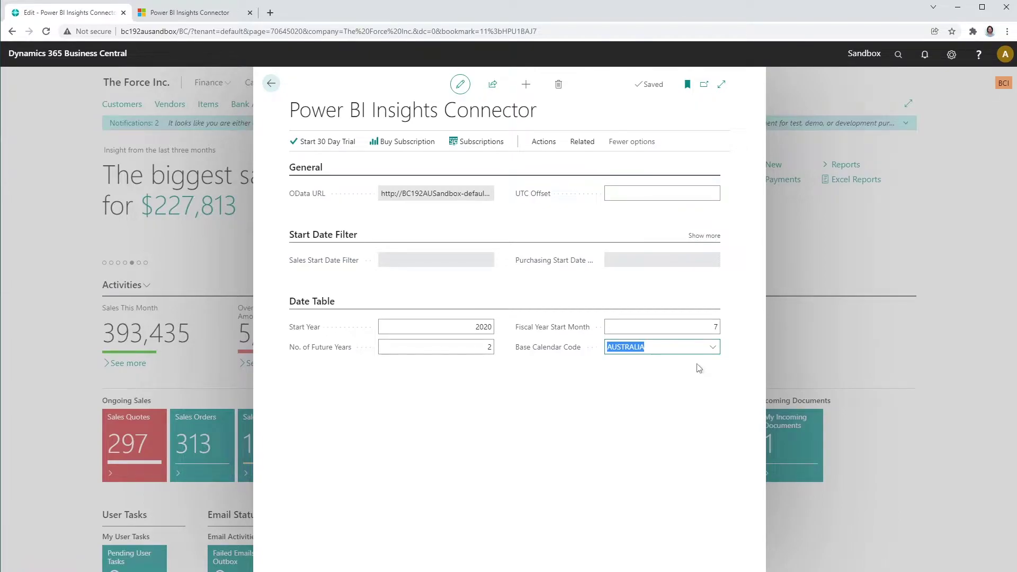
left_click(538, 143)
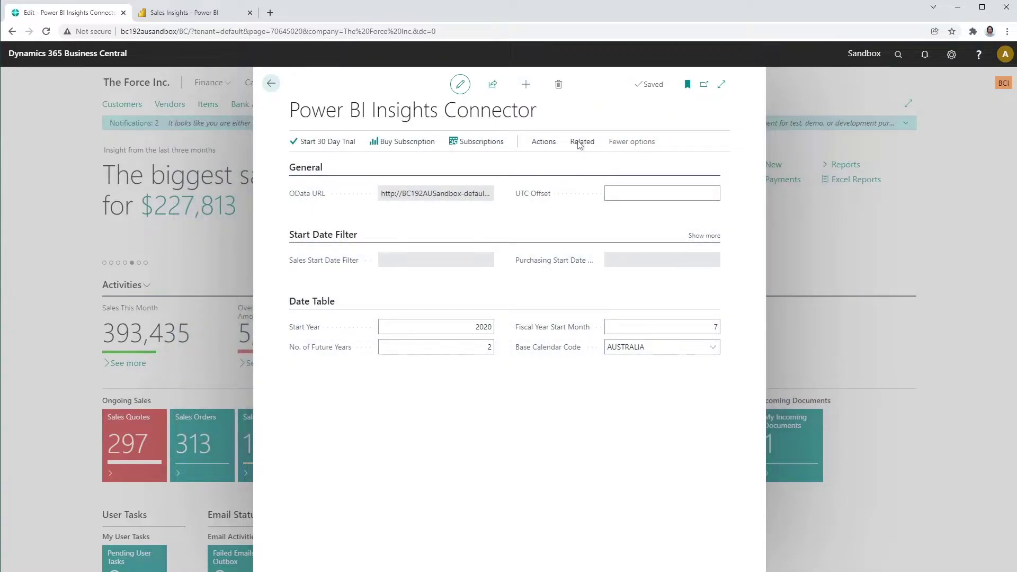
- Open the companies chosen for Power BI import and keep only The Force Inc. enabled
left_click(580, 143)
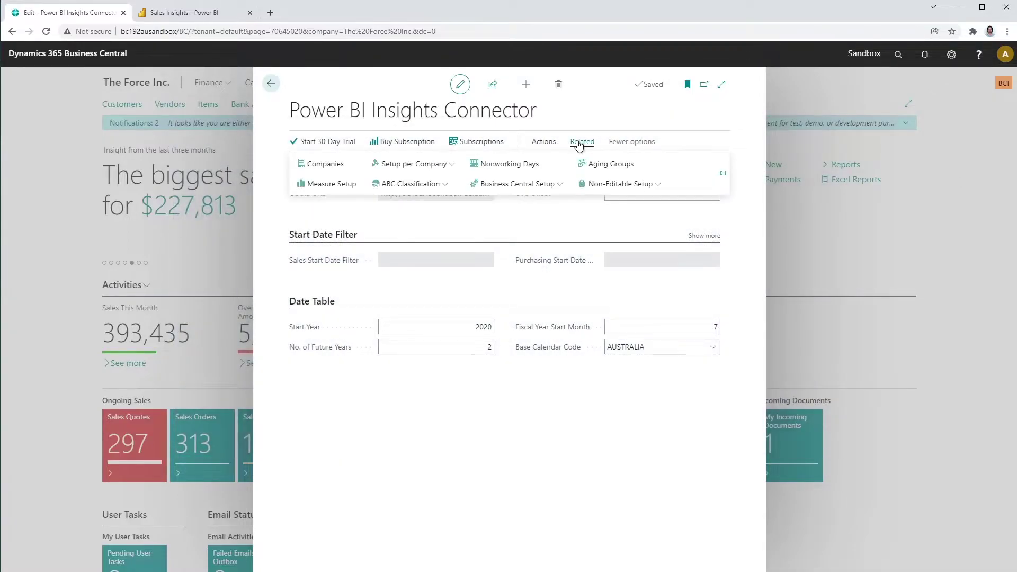
left_click(321, 163)
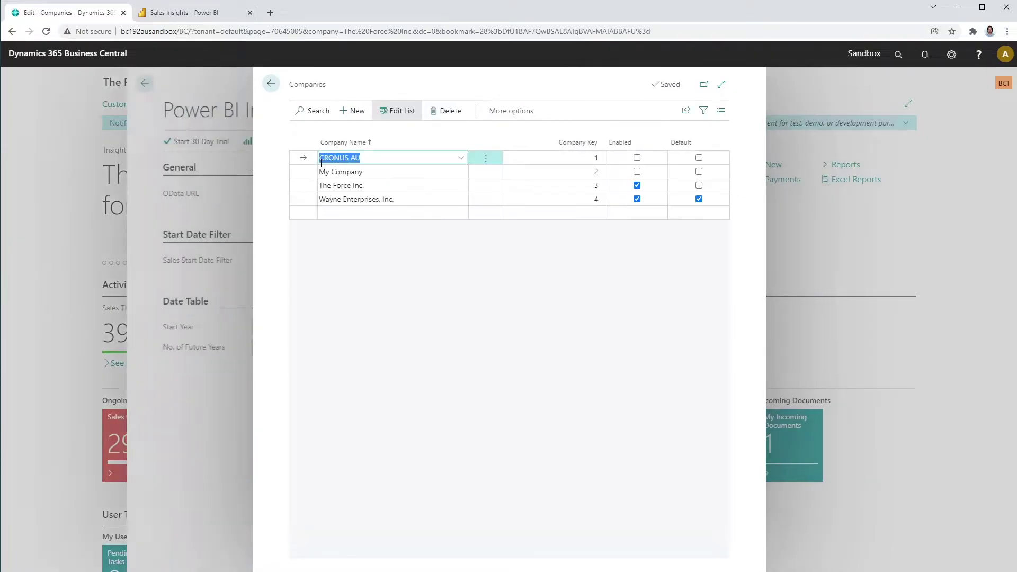
mouse_move(630, 145)
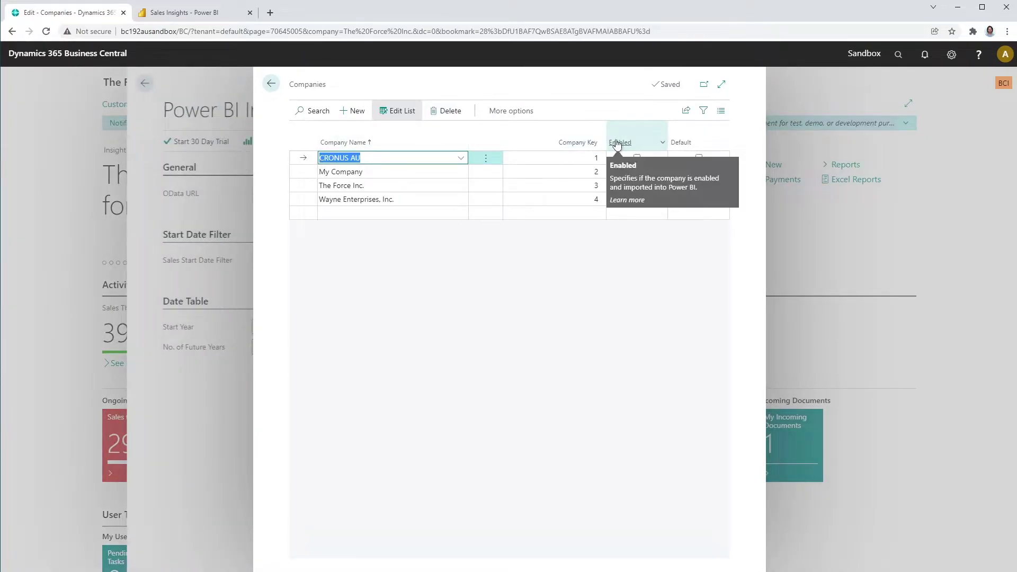
left_click(637, 171)
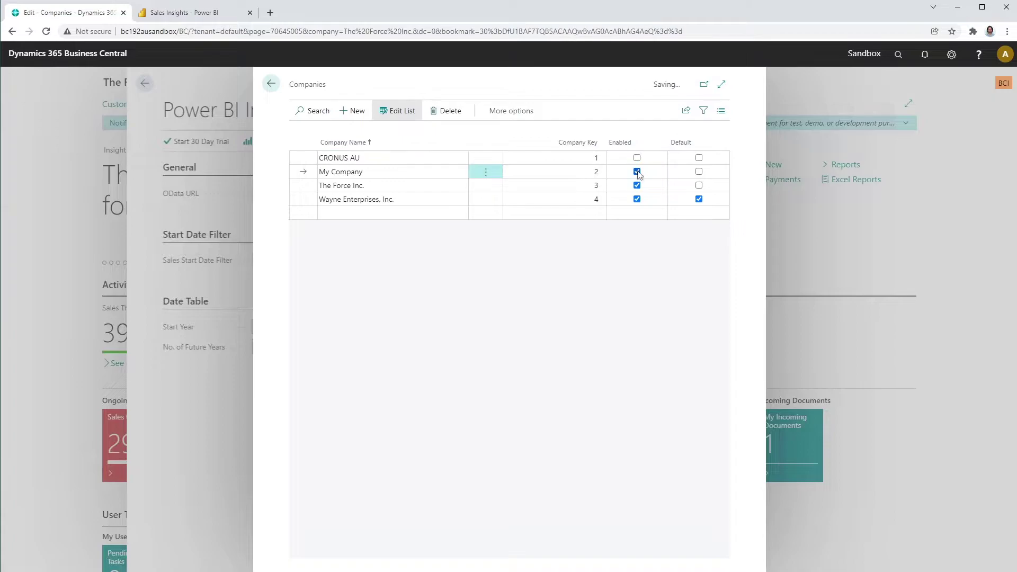
left_click(637, 172)
left_click(637, 186)
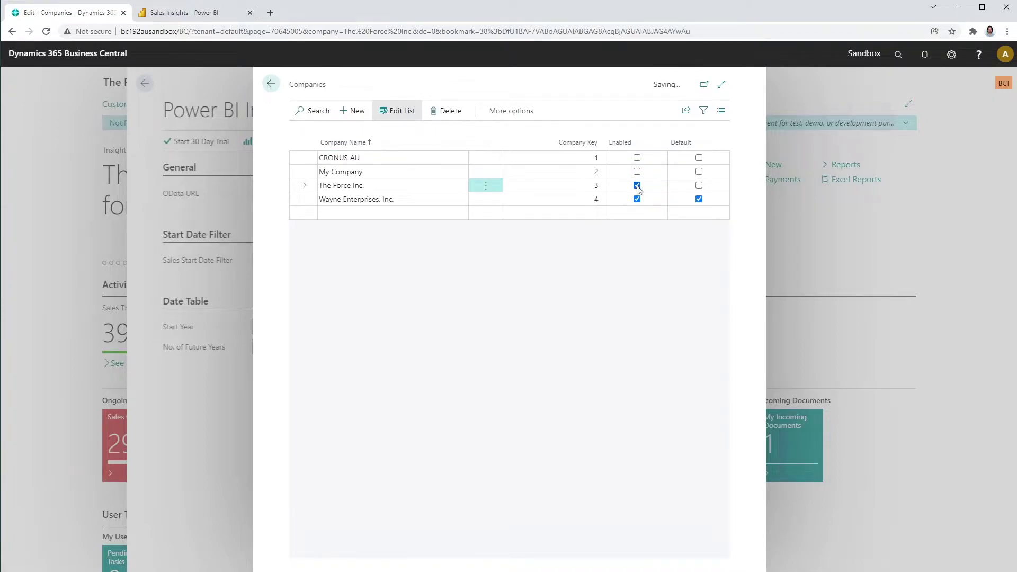
- Keep Wayne Enterprises, Inc. as the default company, then view the Sales Insights report
left_click(699, 185)
left_click(699, 199)
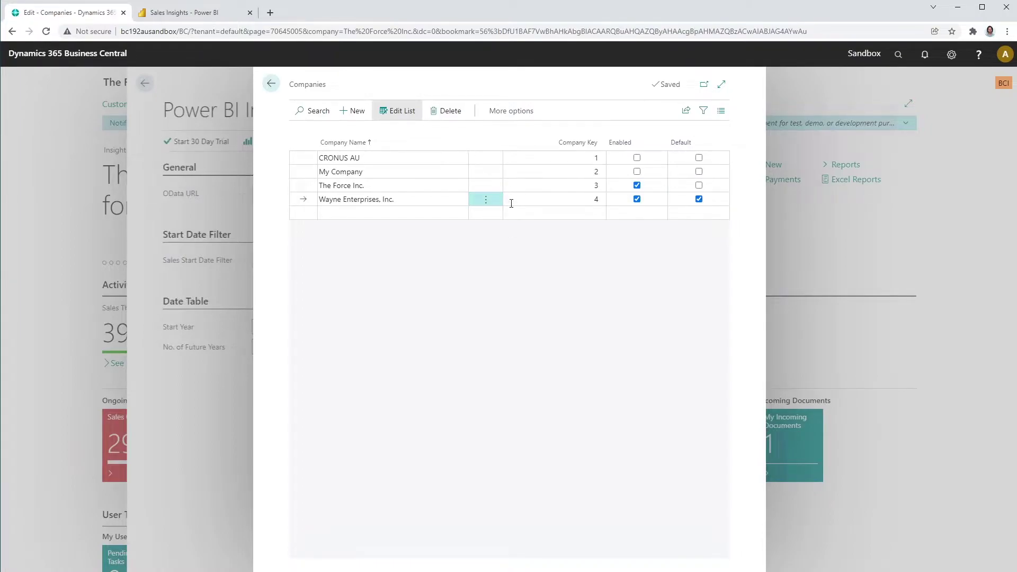
left_click(414, 198)
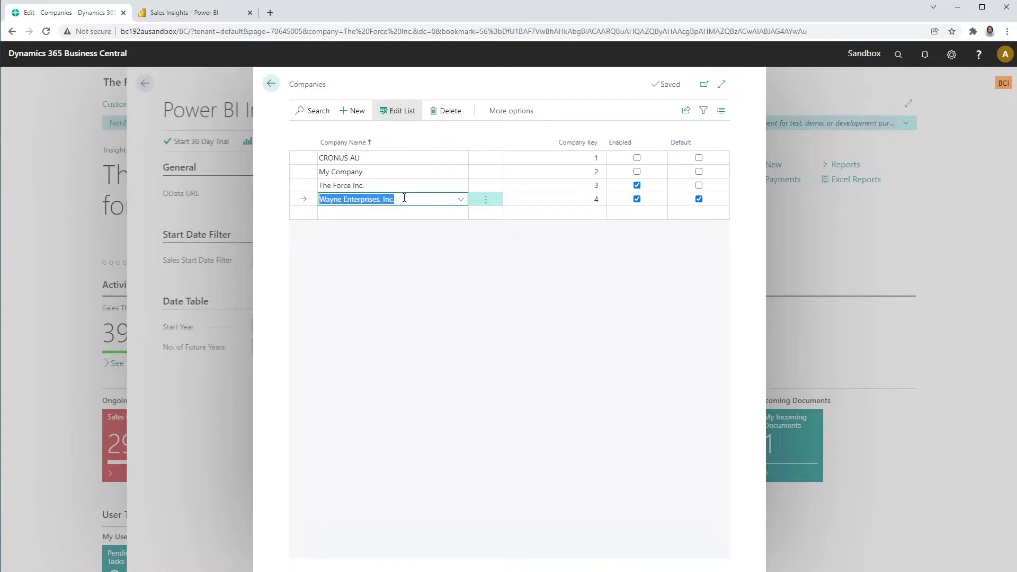
left_click(216, 17)
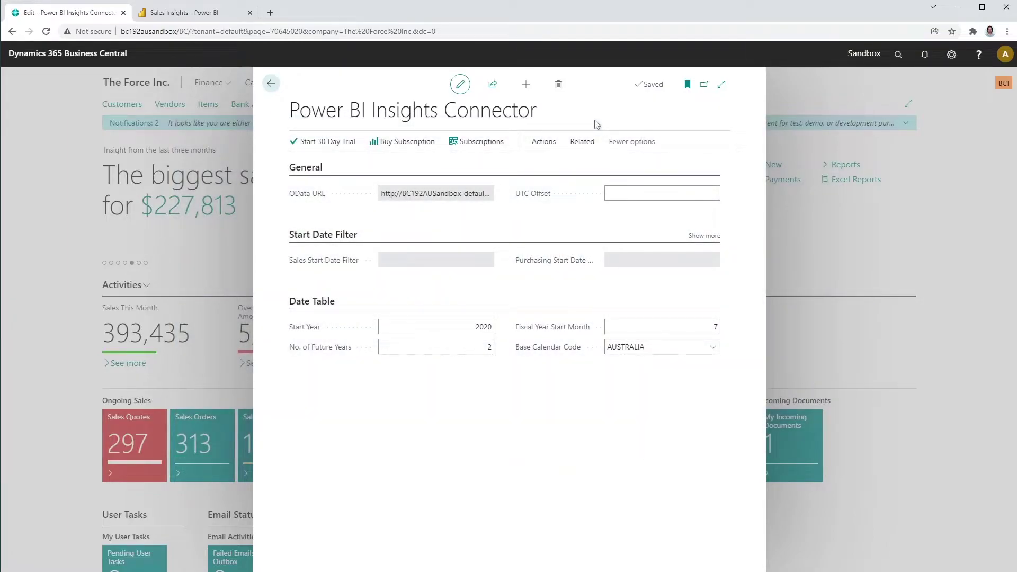
left_click(582, 142)
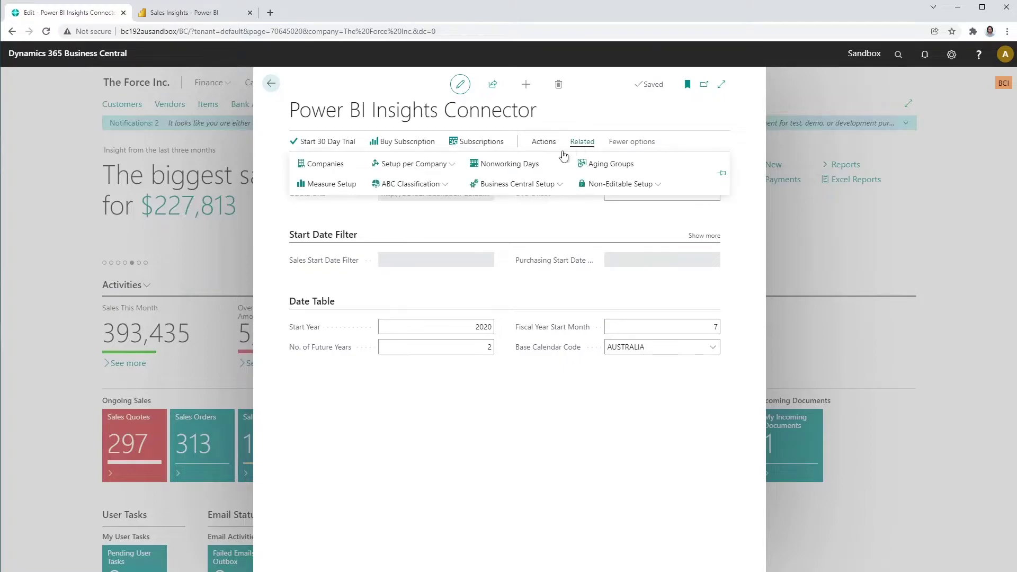
left_click(427, 168)
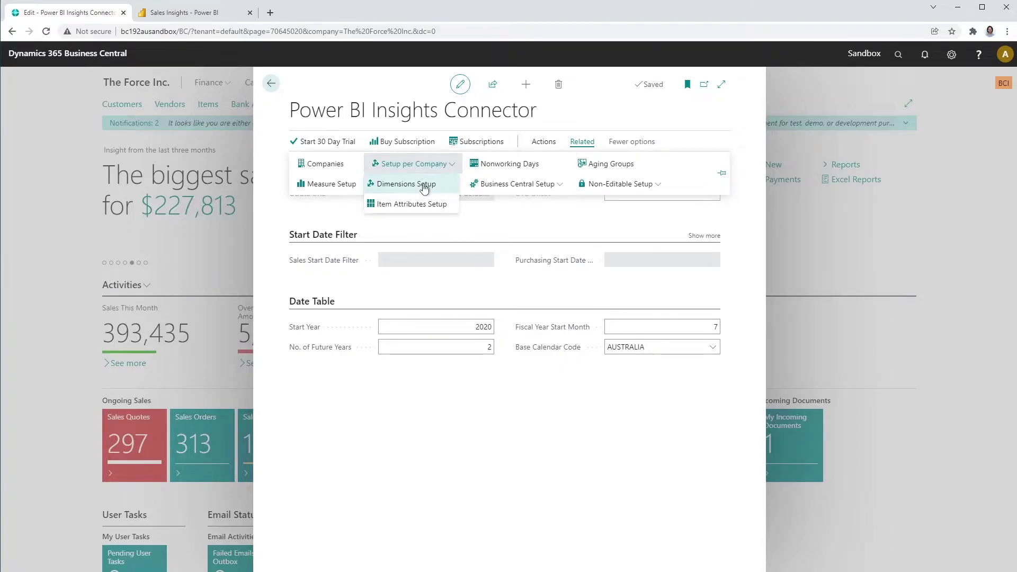
left_click(422, 189)
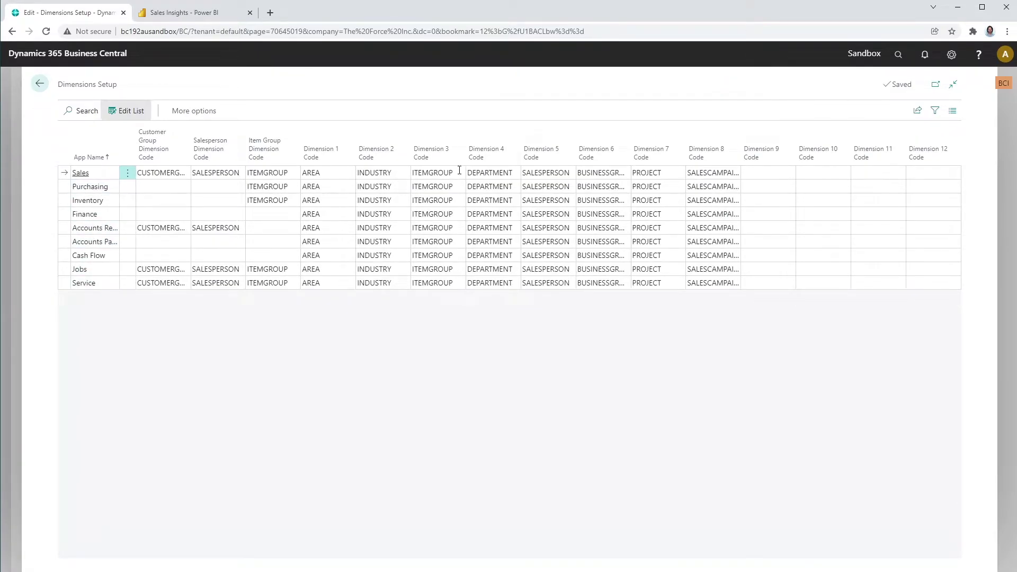
left_click(221, 172)
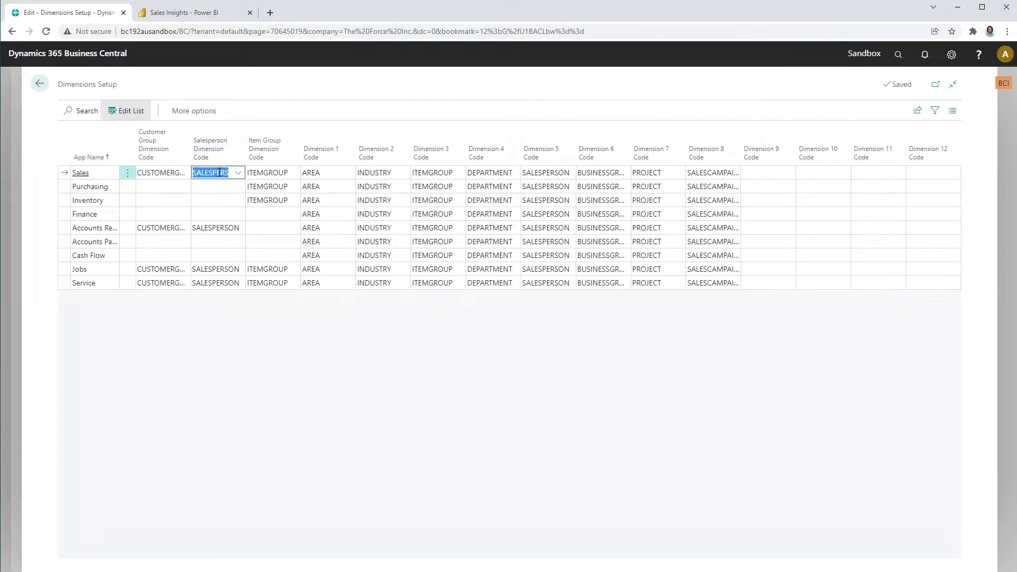
left_click(93, 175)
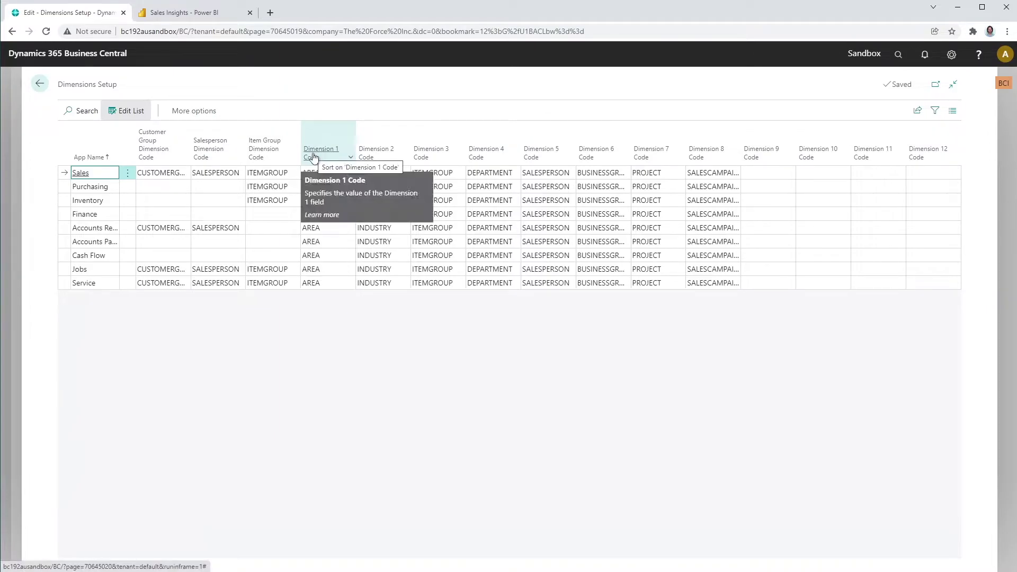
key("Escape")
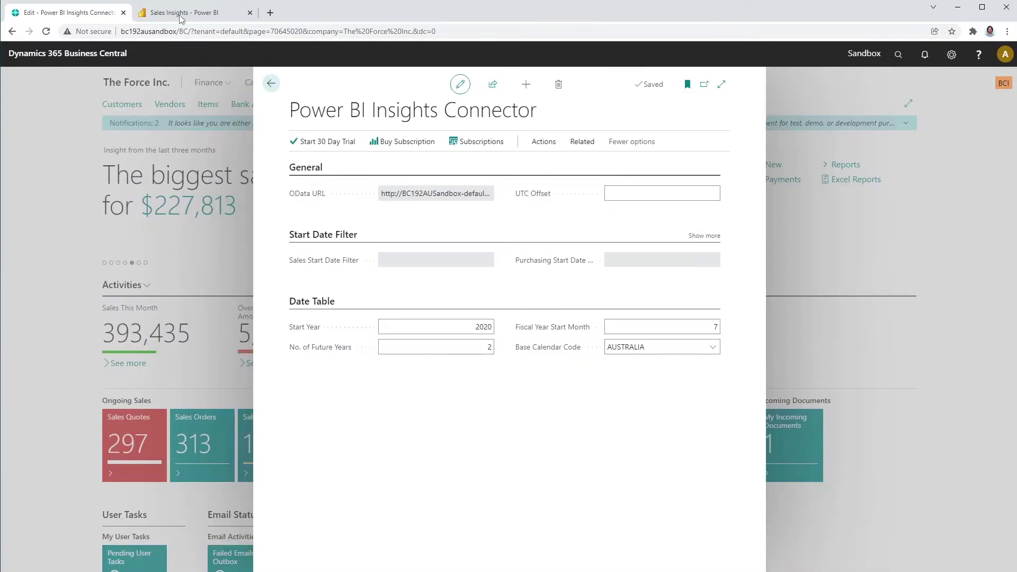
left_click(181, 12)
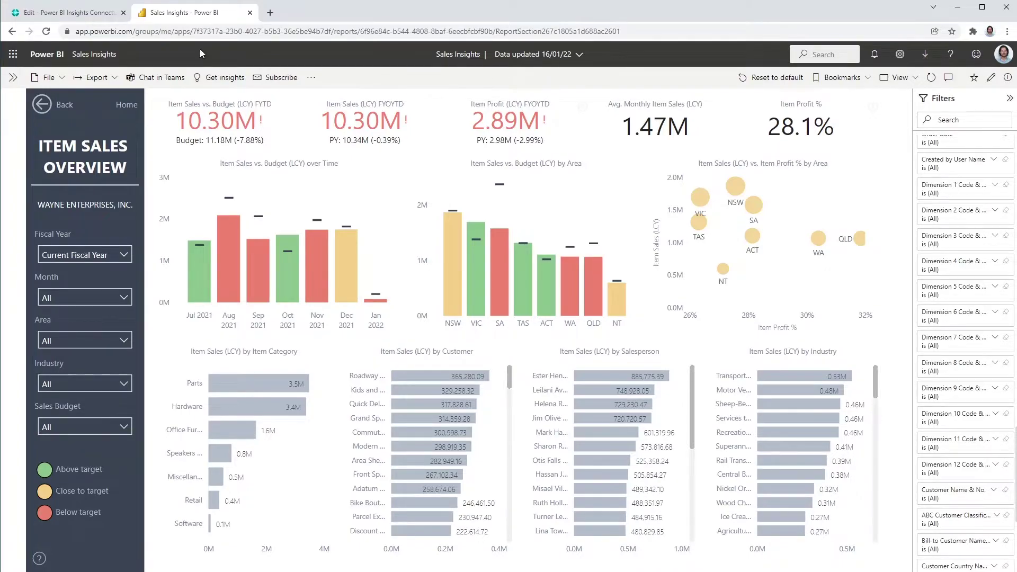
left_click(91, 15)
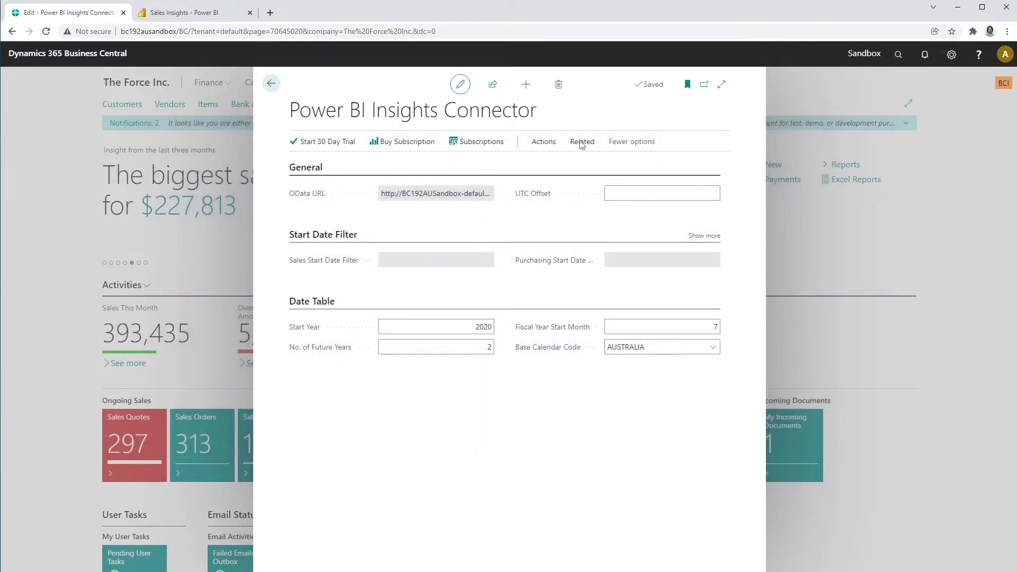
- Open Item Attributes Setup, reveal all 16 attribute IDs, and check Attributes 1–3 before viewing Sales Insights
left_click(582, 142)
left_click(423, 163)
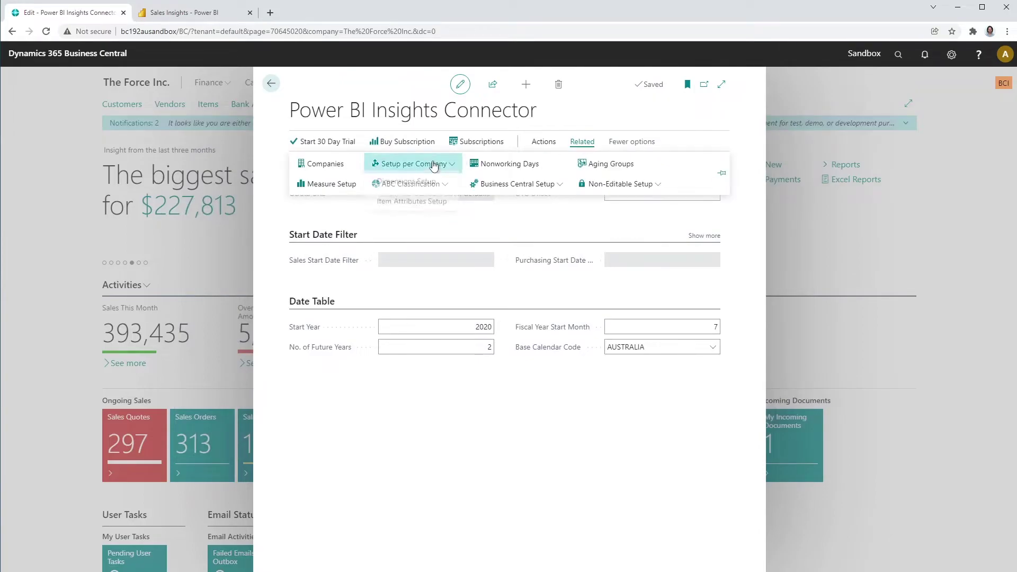
left_click(403, 205)
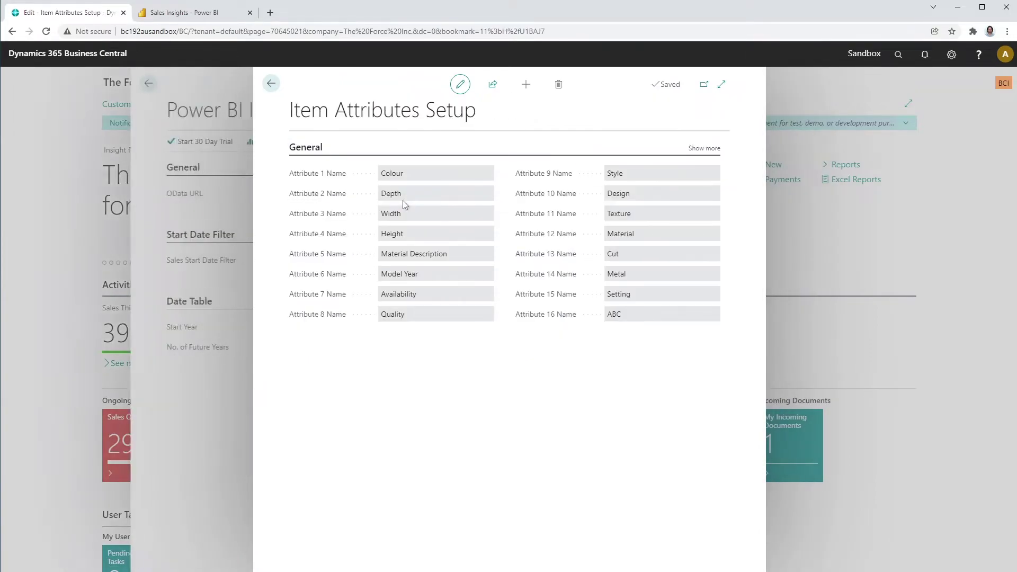
left_click(704, 149)
left_click(414, 173)
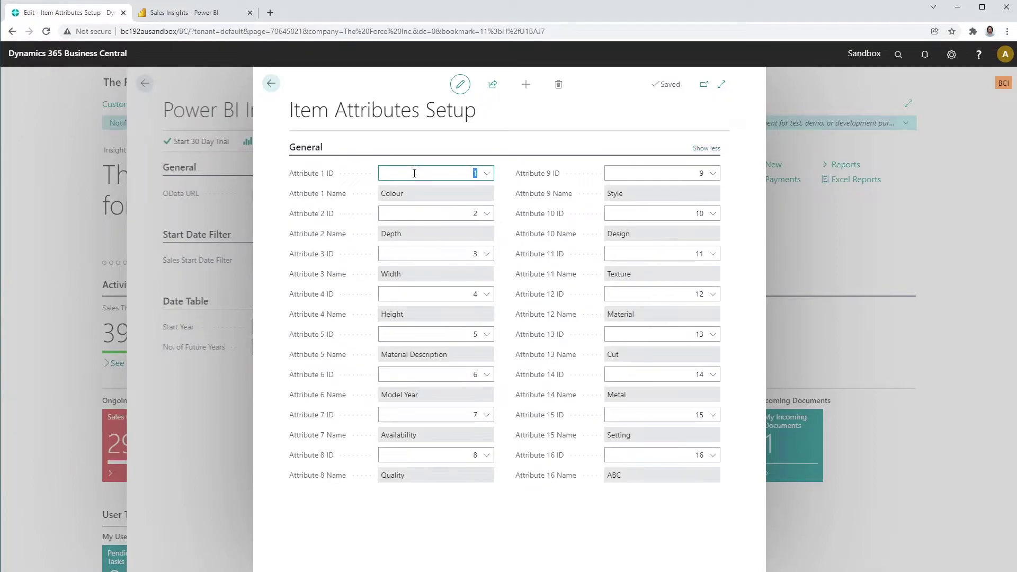
left_click(448, 214)
left_click(460, 255)
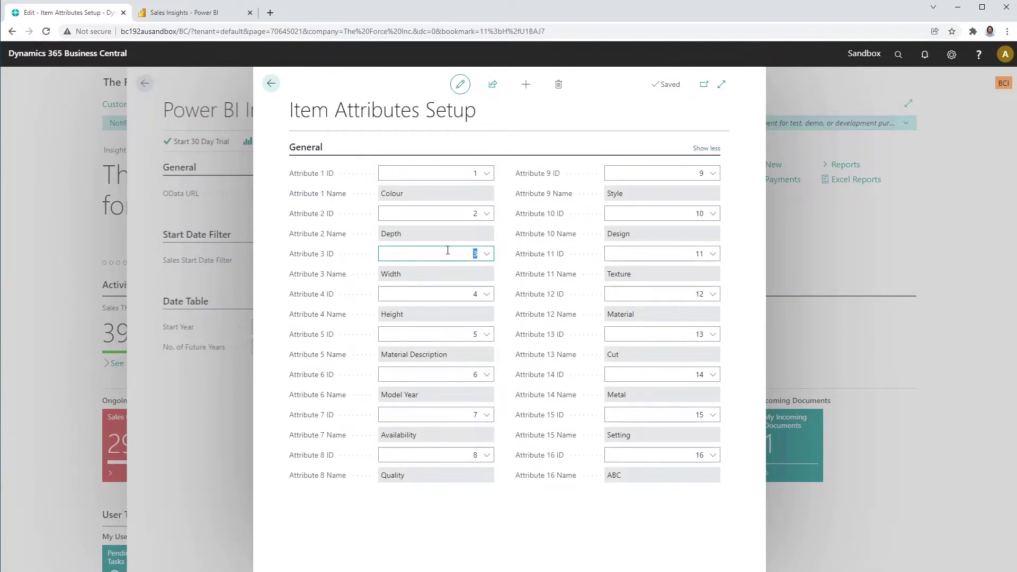
left_click(215, 9)
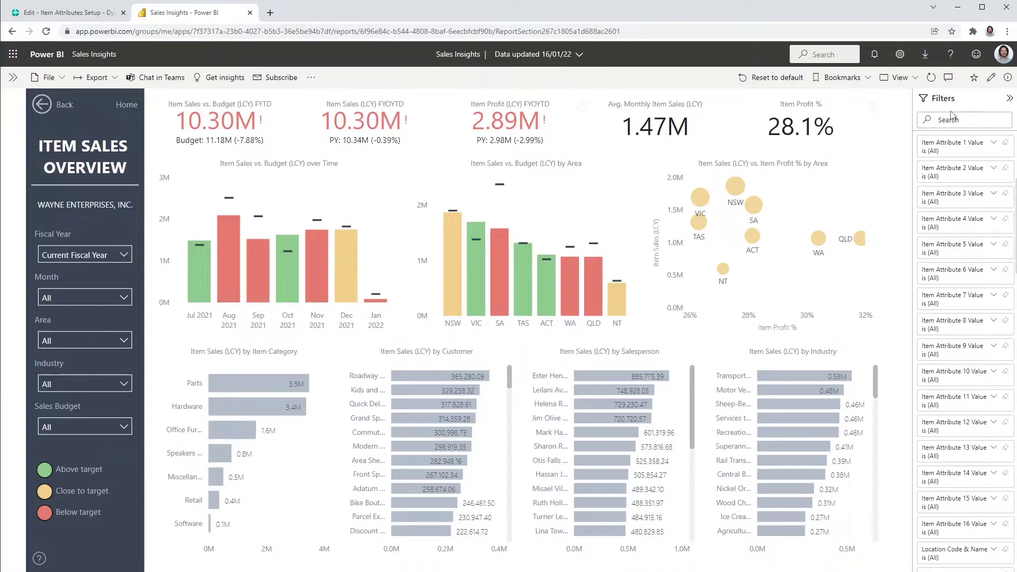
- Return to Business Central and close the Item Attributes Setup page
left_click(77, 12)
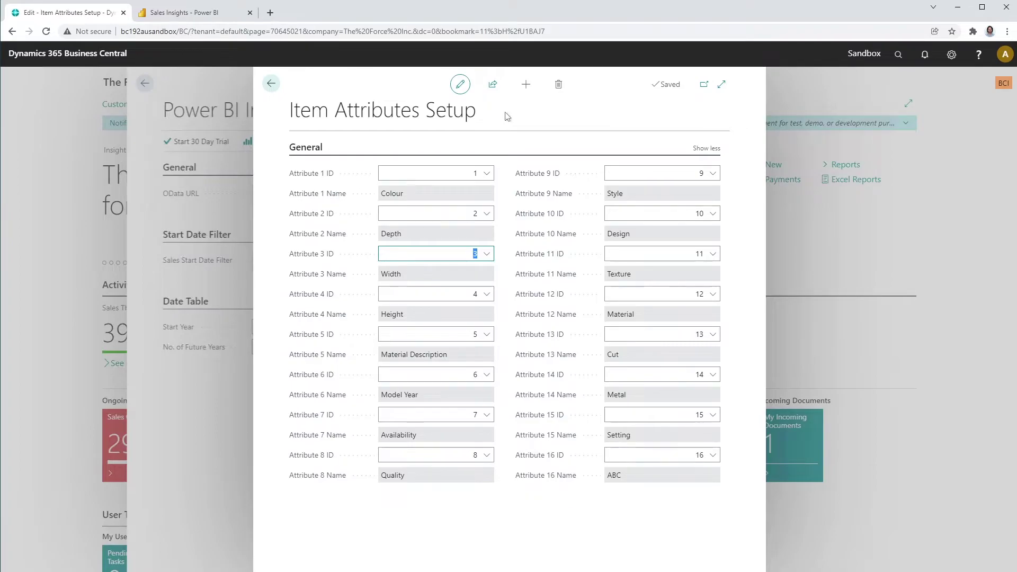
key("Escape")
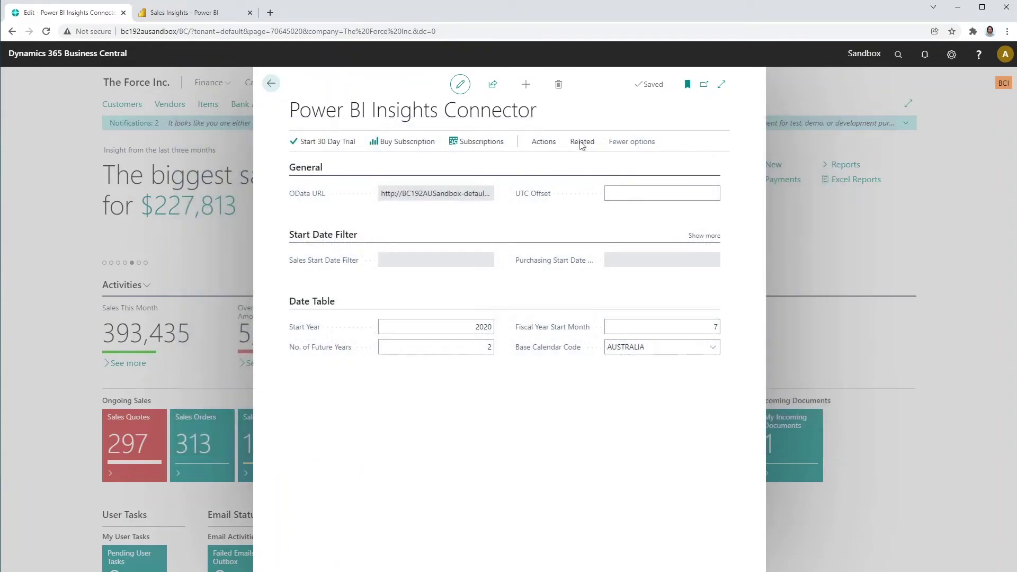
- Open the Measure Setup list from the connector's Related menu
left_click(581, 142)
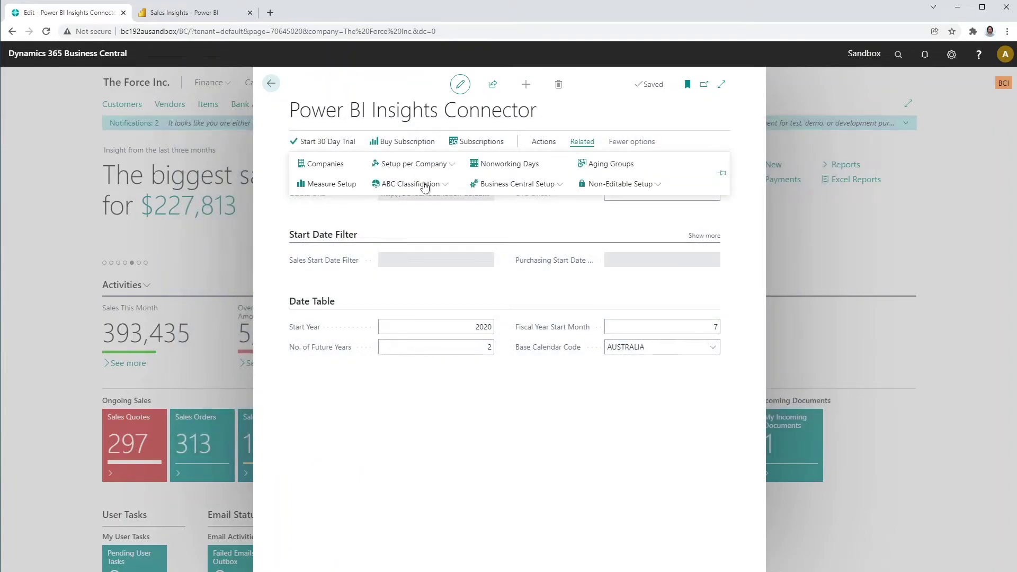
left_click(326, 183)
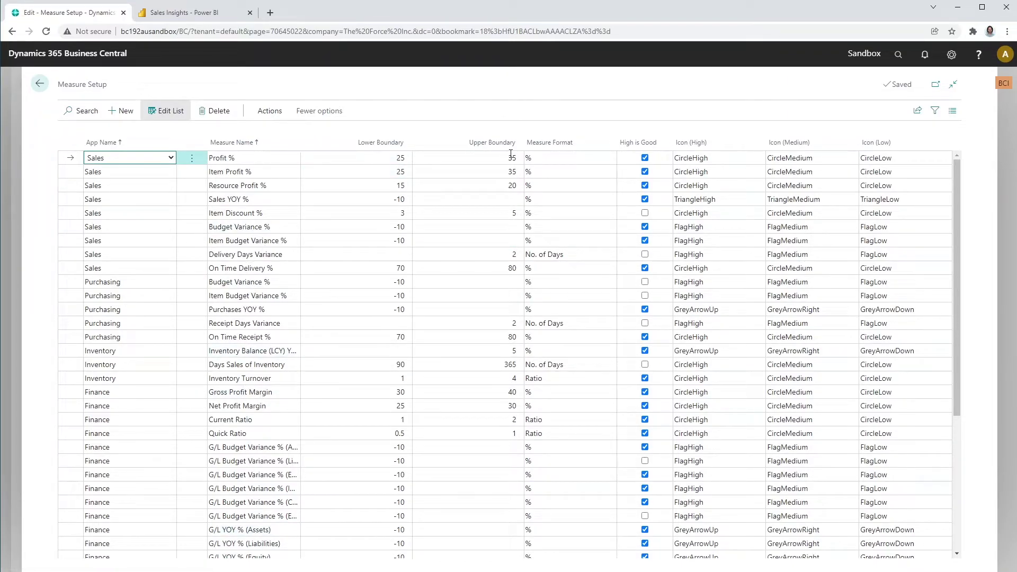
- Check the Sales Insights Adjusted Profit % indicators, then close Measure Setup in Business Central
left_click(206, 19)
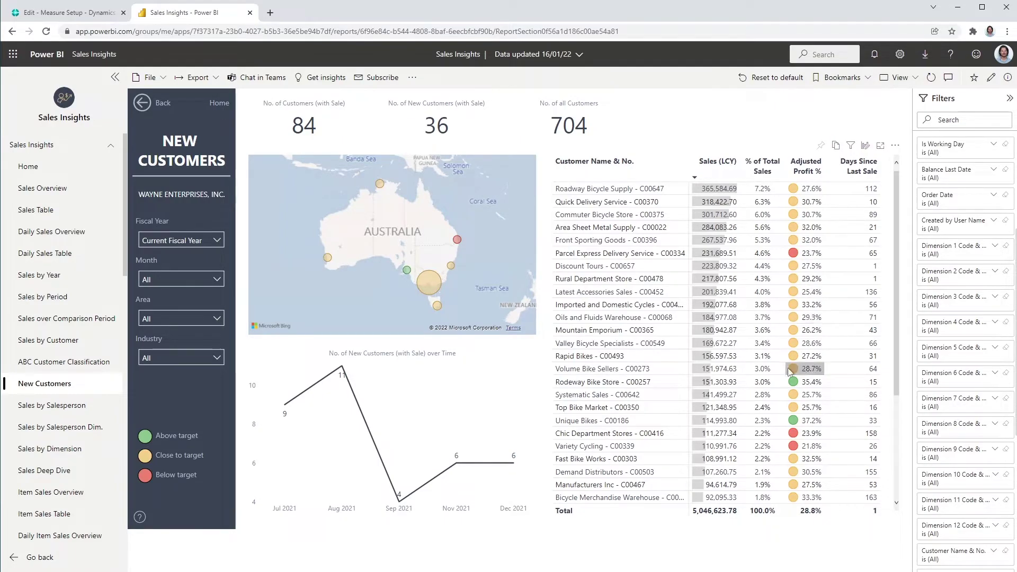
mouse_move(797, 275)
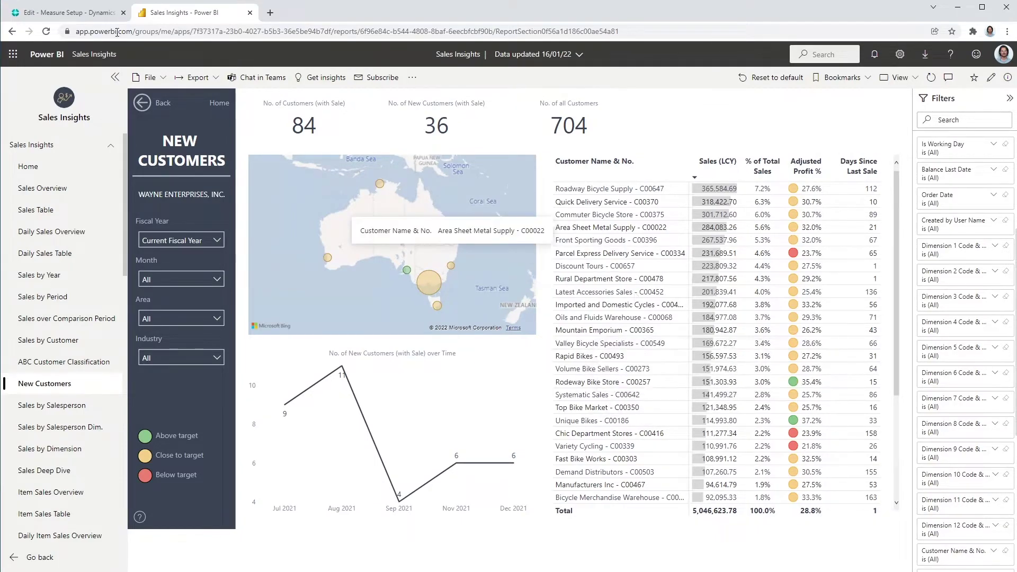
left_click(109, 16)
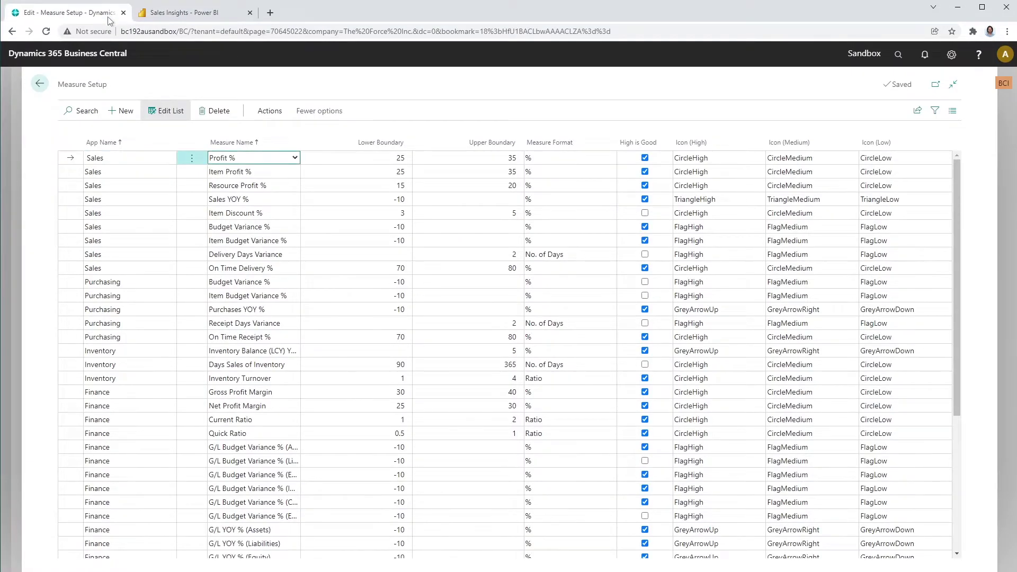
key("Escape")
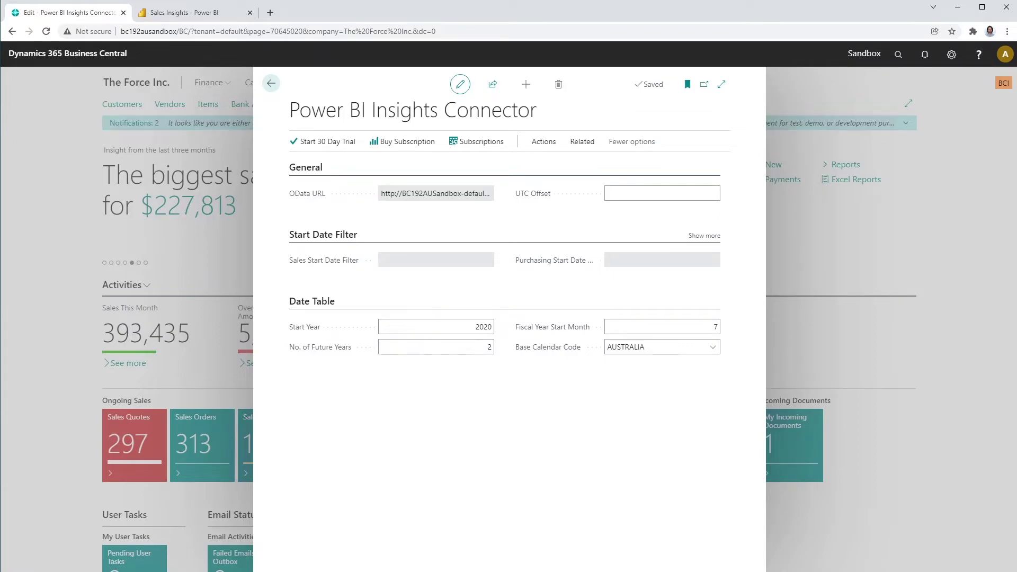
- Close the connector card and open G/L Account Categories in Edit List mode
key("Escape")
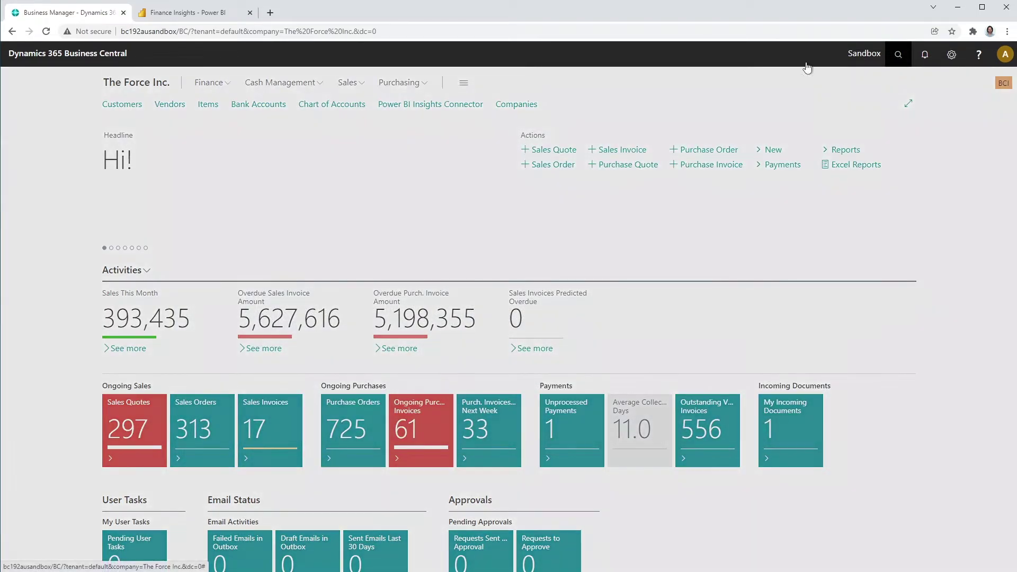
type("G/L Account Categories")
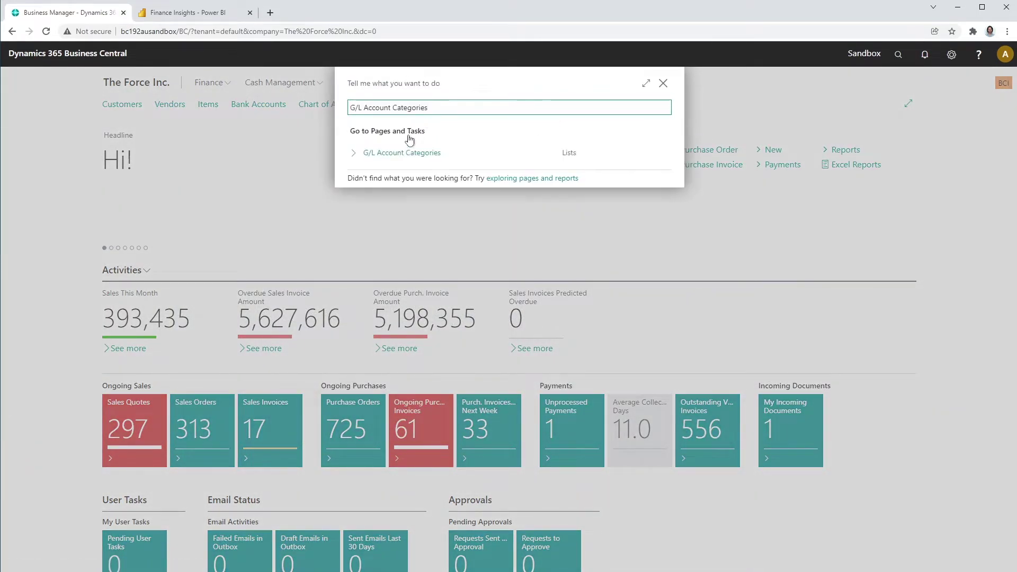
left_click(405, 153)
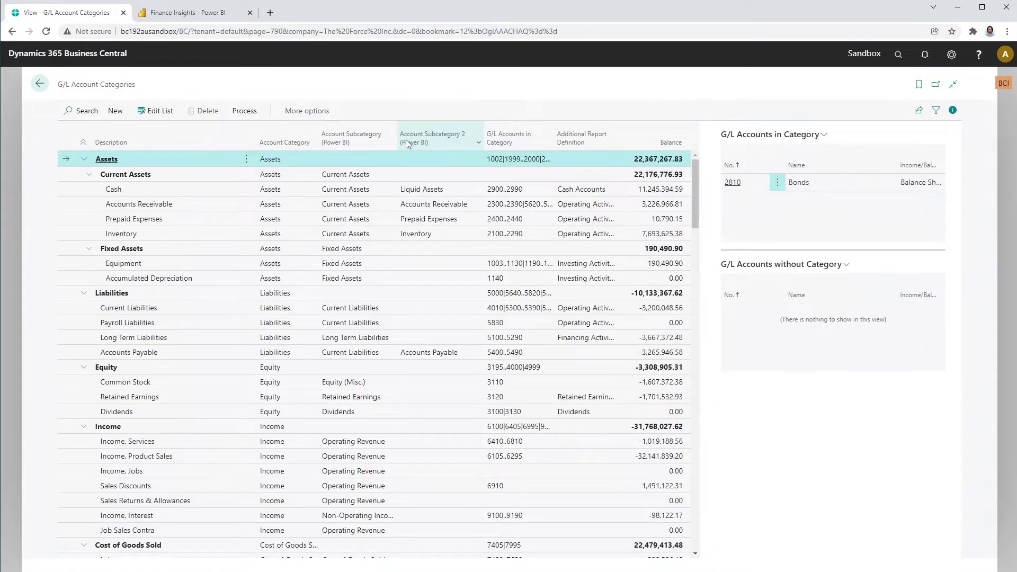
left_click(158, 111)
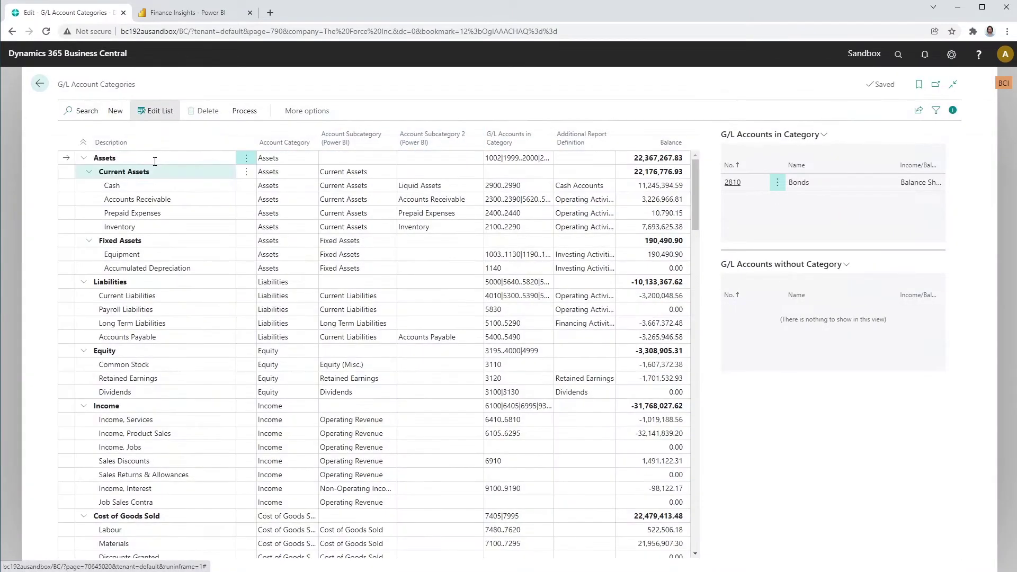
- Keep Cash mapped to Current Assets and Liquid Assets as its Power BI subcategories
left_click(136, 186)
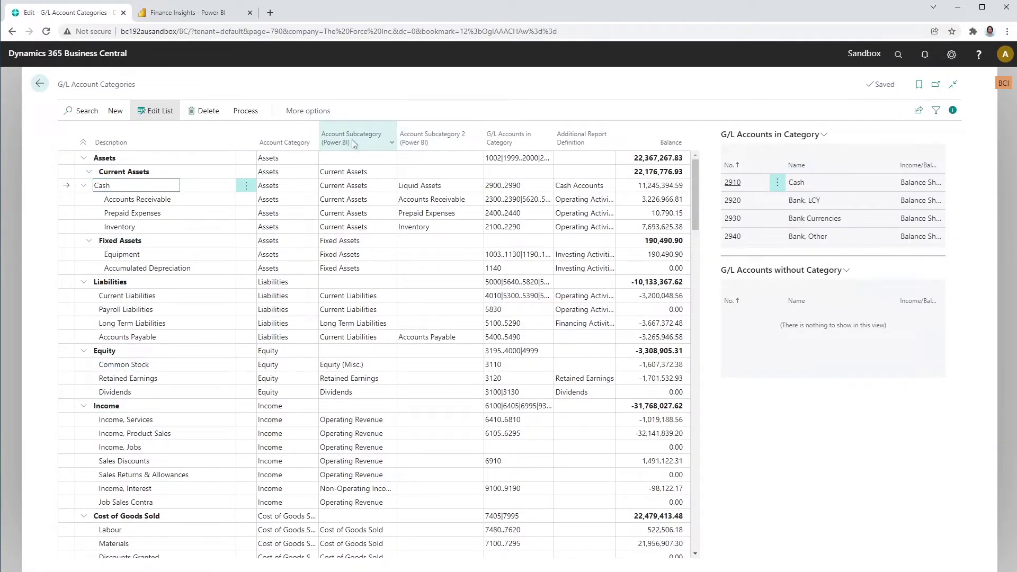
mouse_move(361, 142)
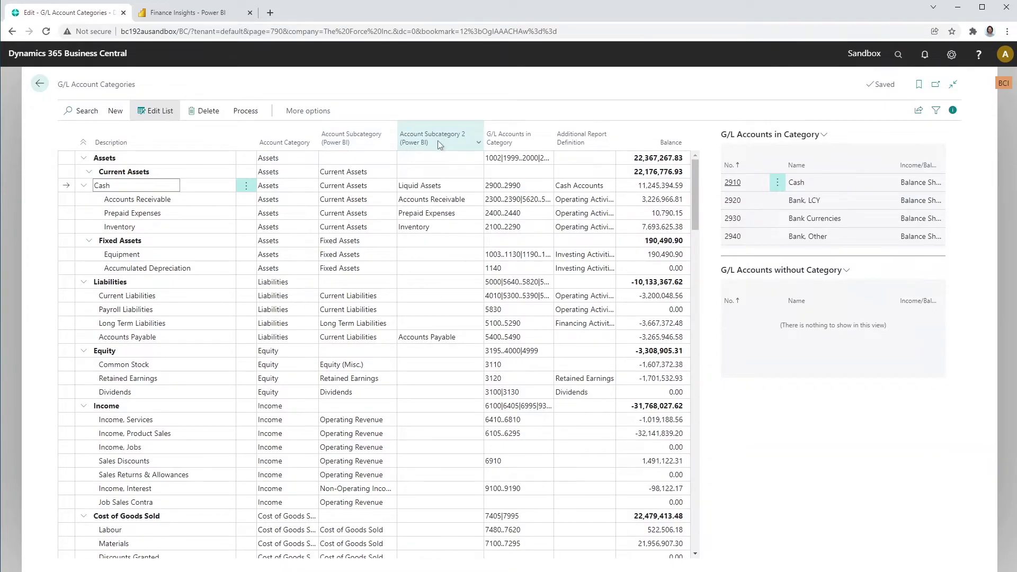
mouse_move(437, 141)
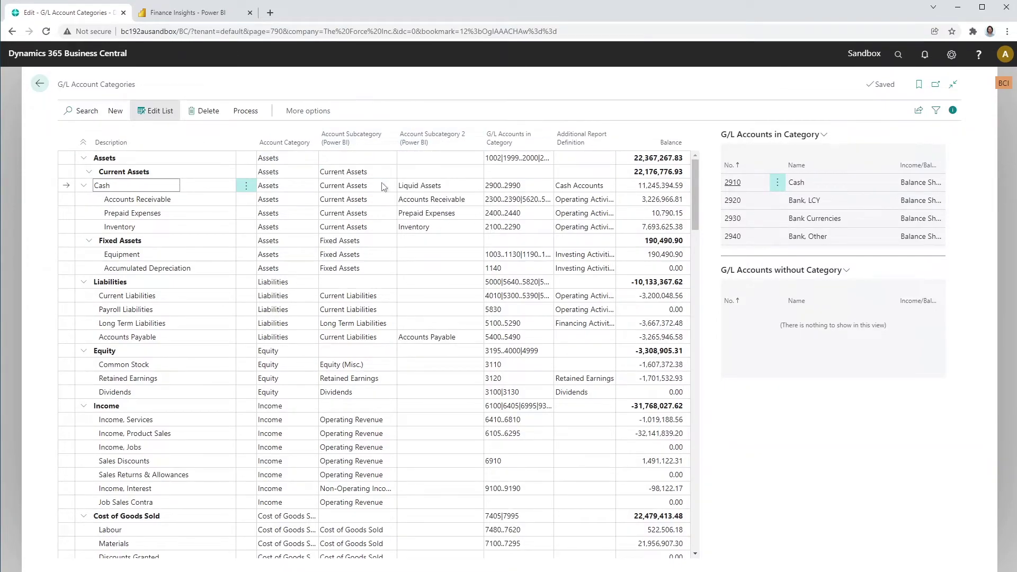
left_click(326, 182)
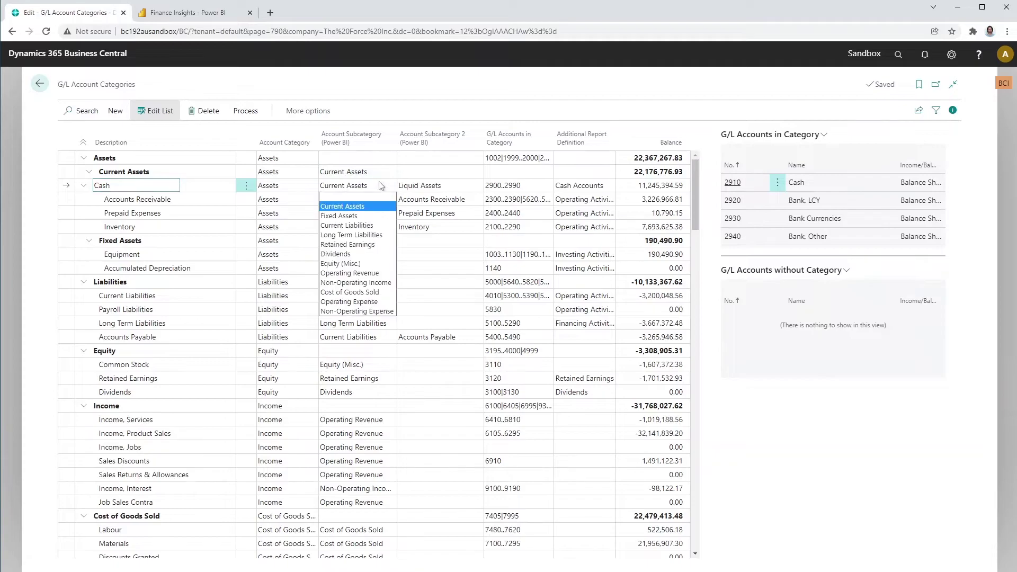
left_click(434, 187)
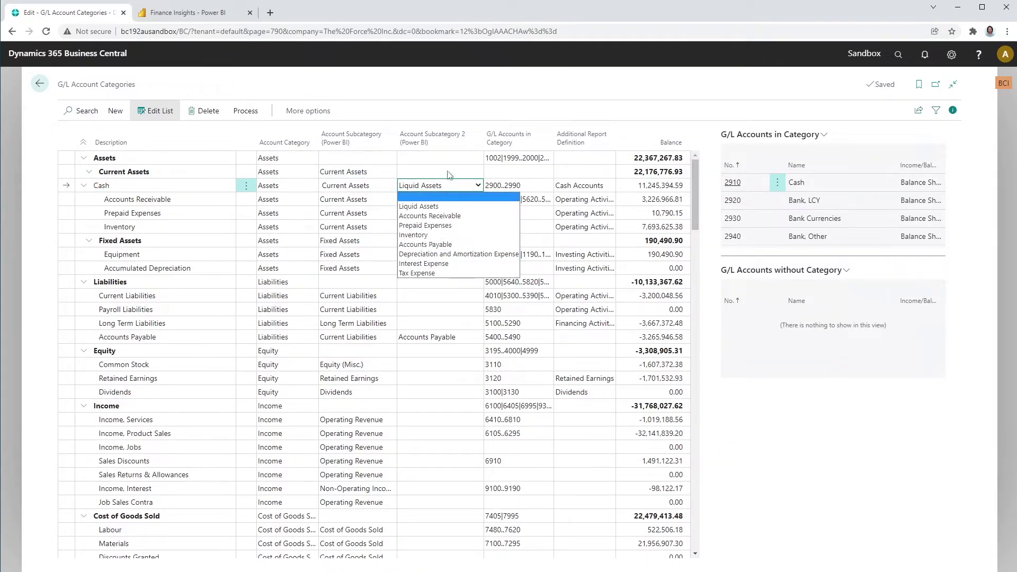
left_click(448, 186)
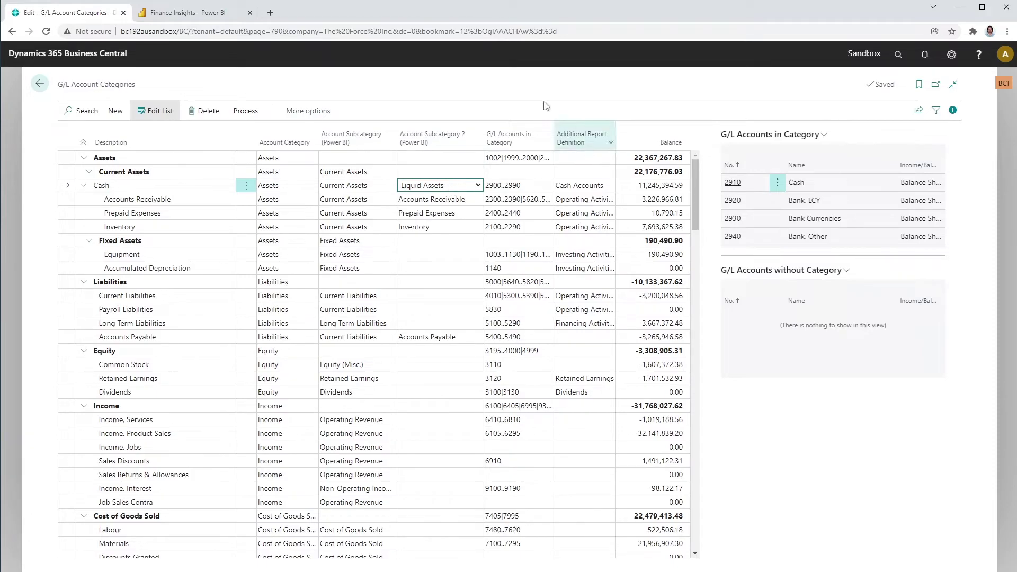
- View Finance Insights' Cash Conversion Cycle page, return Home, then go back to G/L Account Categories
left_click(206, 18)
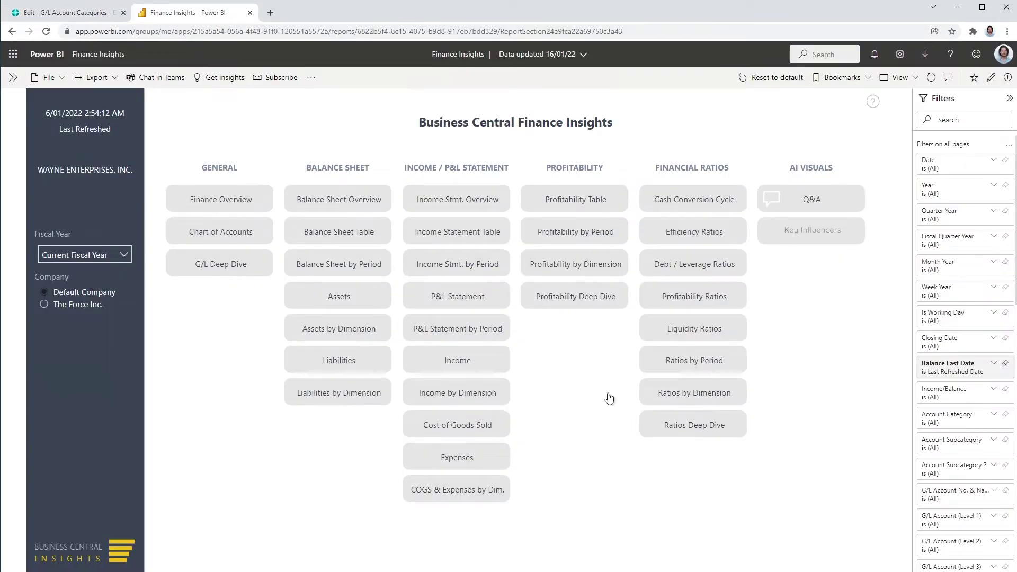
left_click(689, 202)
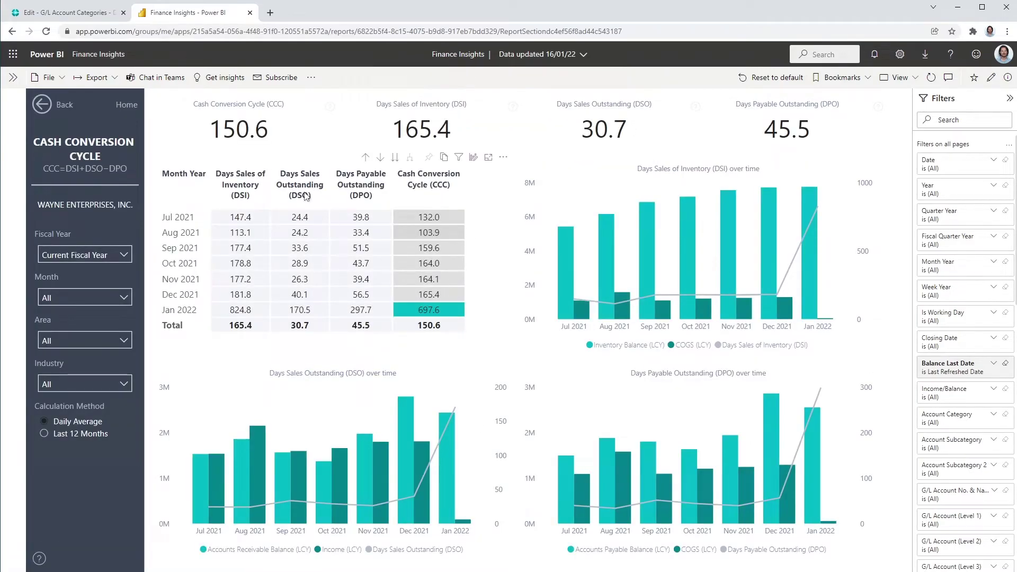
left_click(131, 108)
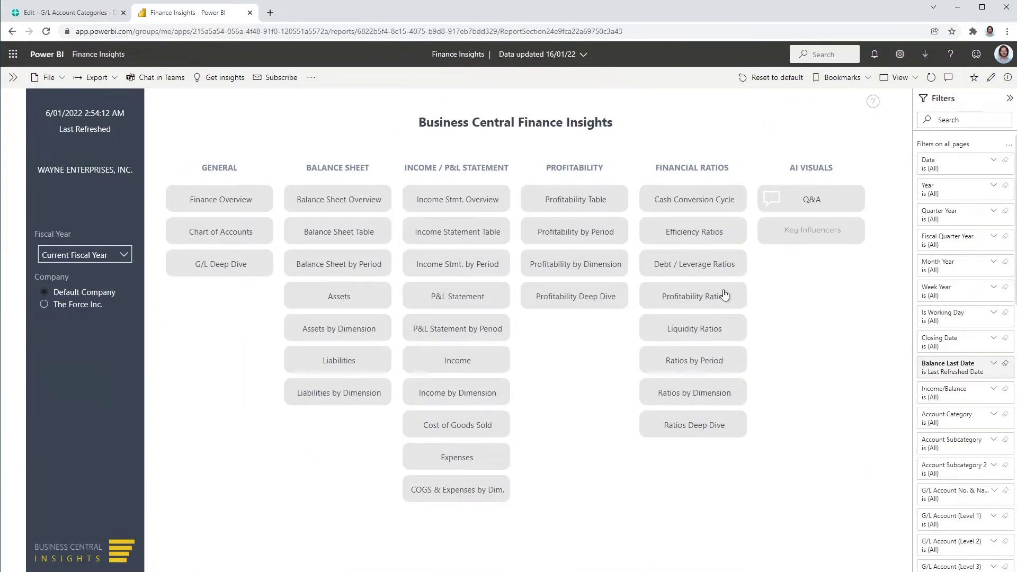
left_click(72, 14)
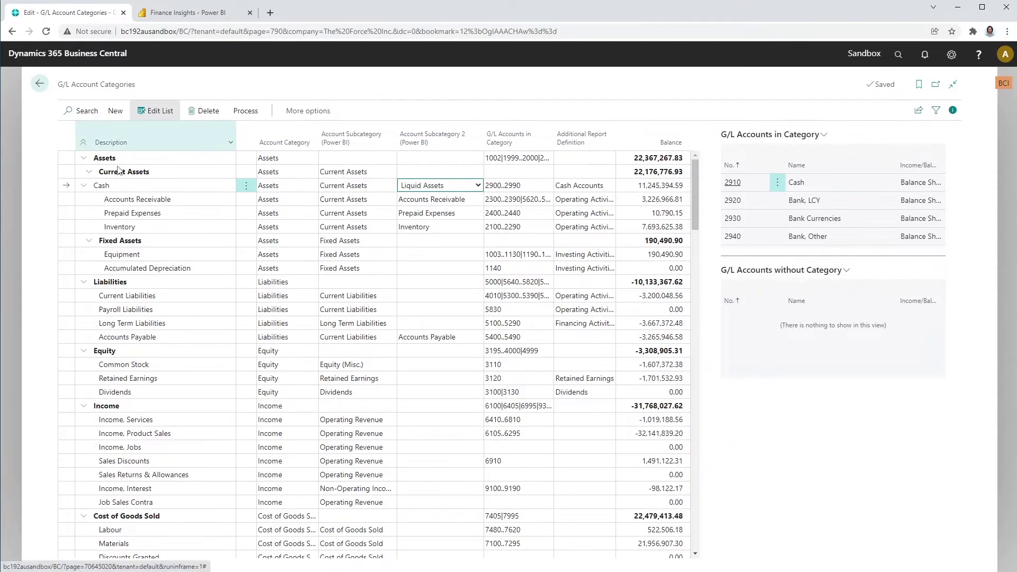
- Scroll through the G/L Account Categories list and close it with Esc
scroll(170, 254, "down", 10)
scroll(170, 265, "up", 10)
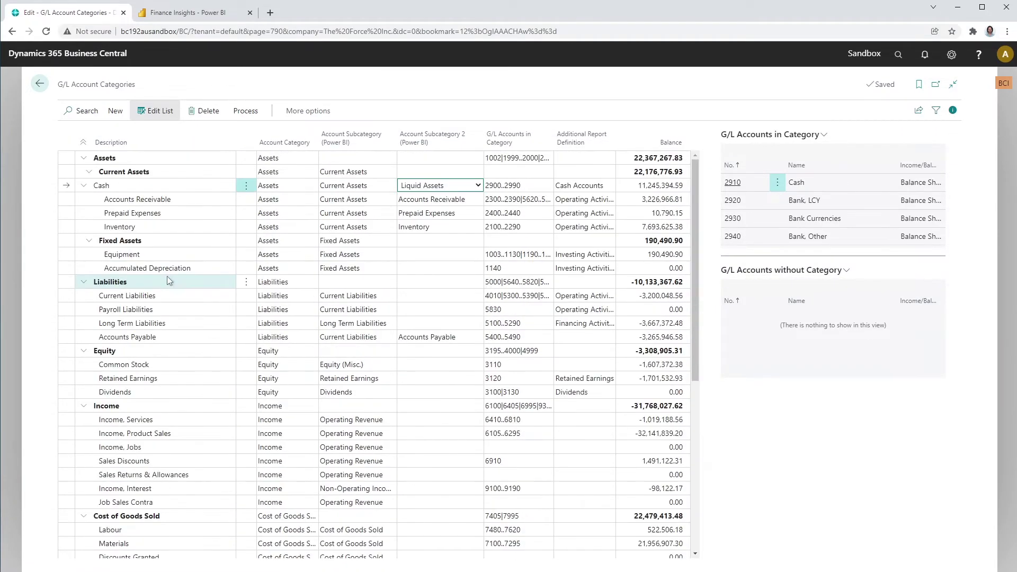
key("Escape")
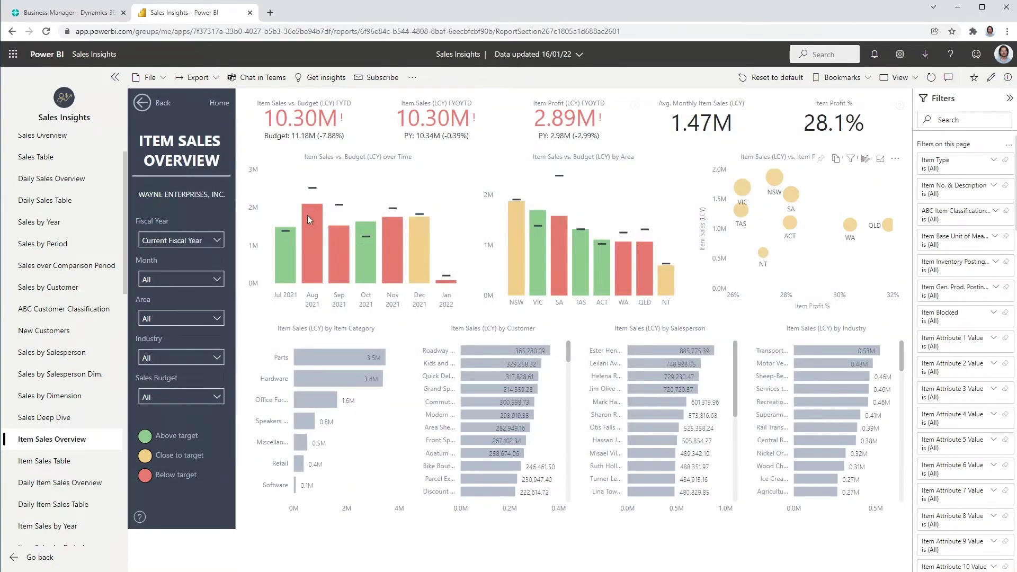
- Check the Sales Budget slicer options on Item Sales Overview, then return to Business Central
left_click(219, 396)
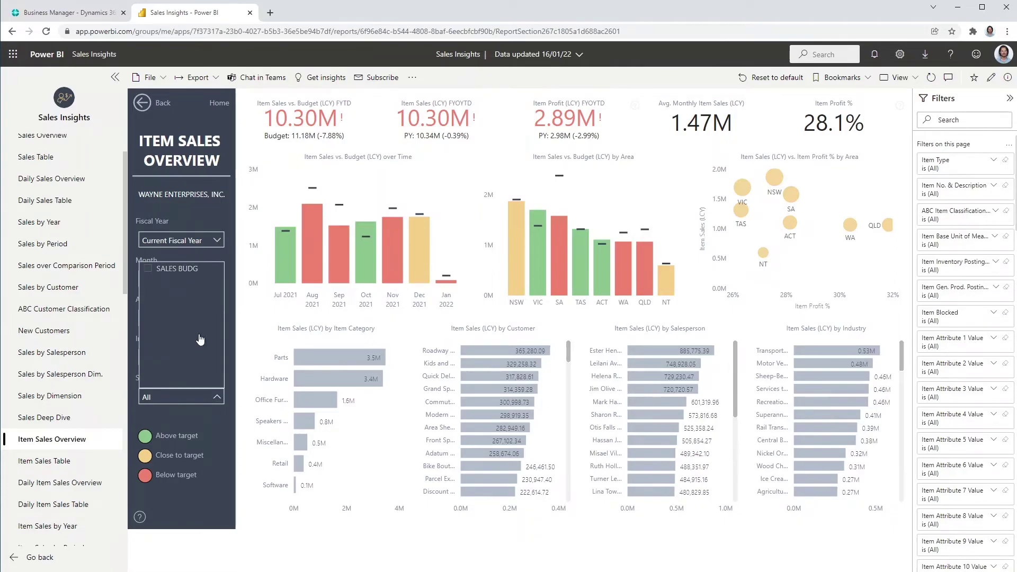
left_click(220, 397)
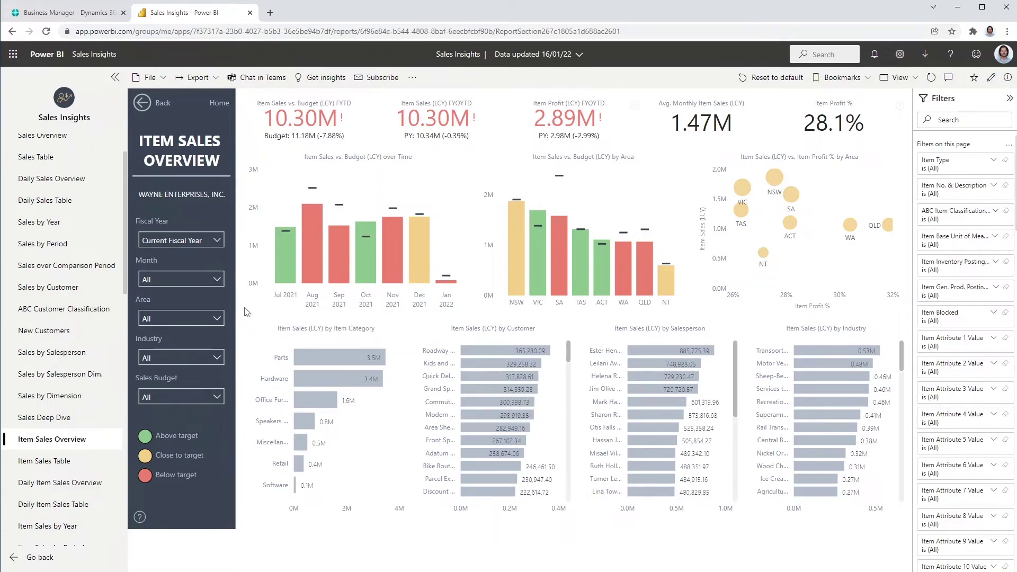
left_click(81, 13)
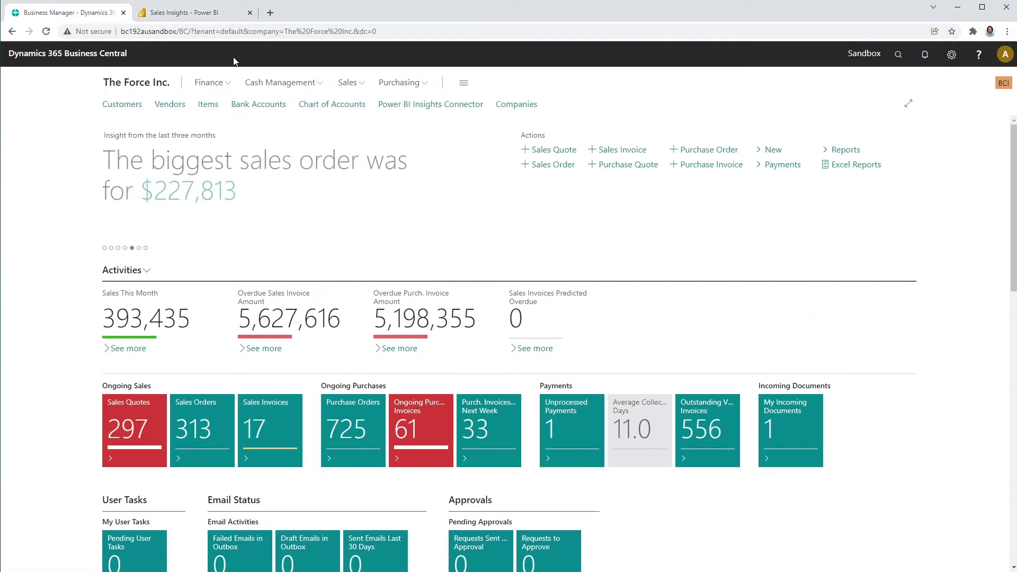
- Check the Sales Budgets list for the monthly SALESPERSON budget, then return to the Sales Insights report
left_click(898, 58)
type("Sales Budgets")
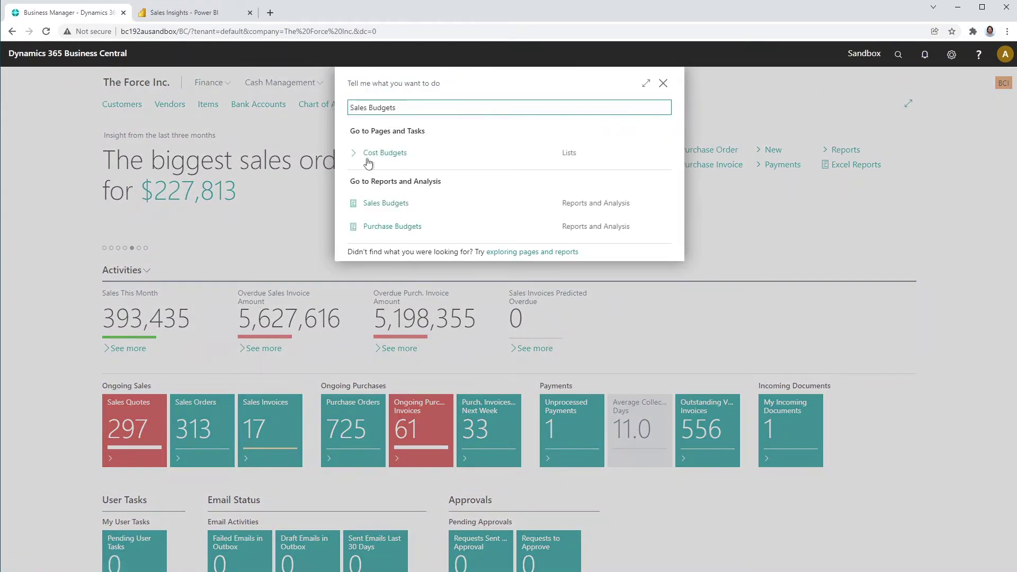
left_click(382, 203)
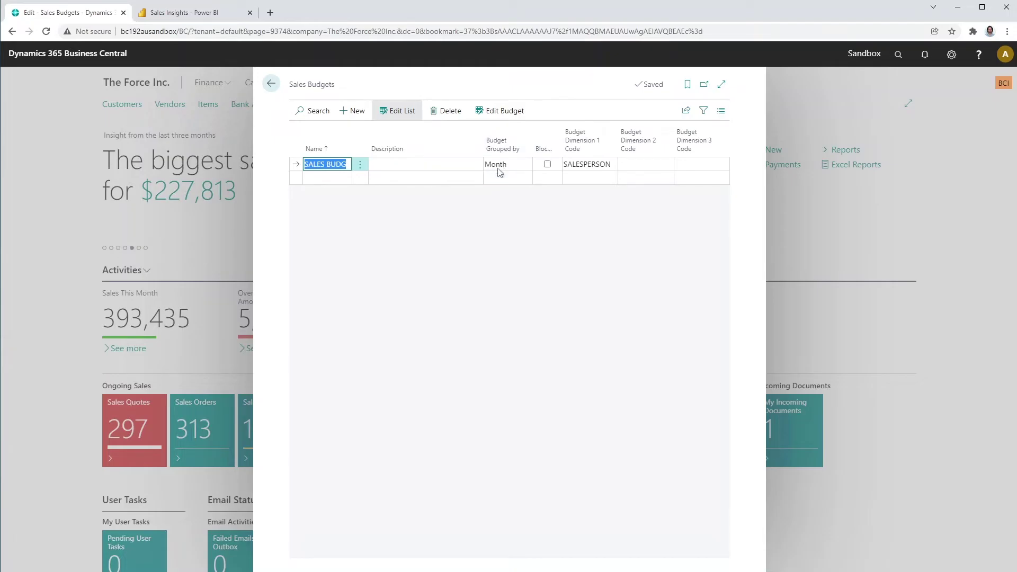
left_click(175, 13)
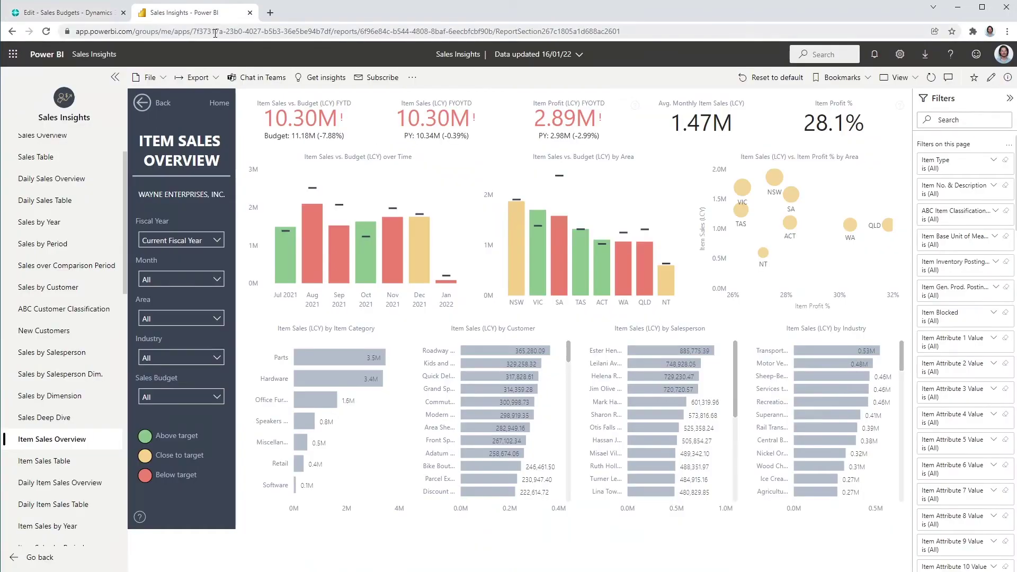
- Review the Daily Item Sales Table of daily sales-versus-budget variances, then go back to Sales Budgets
left_click(87, 504)
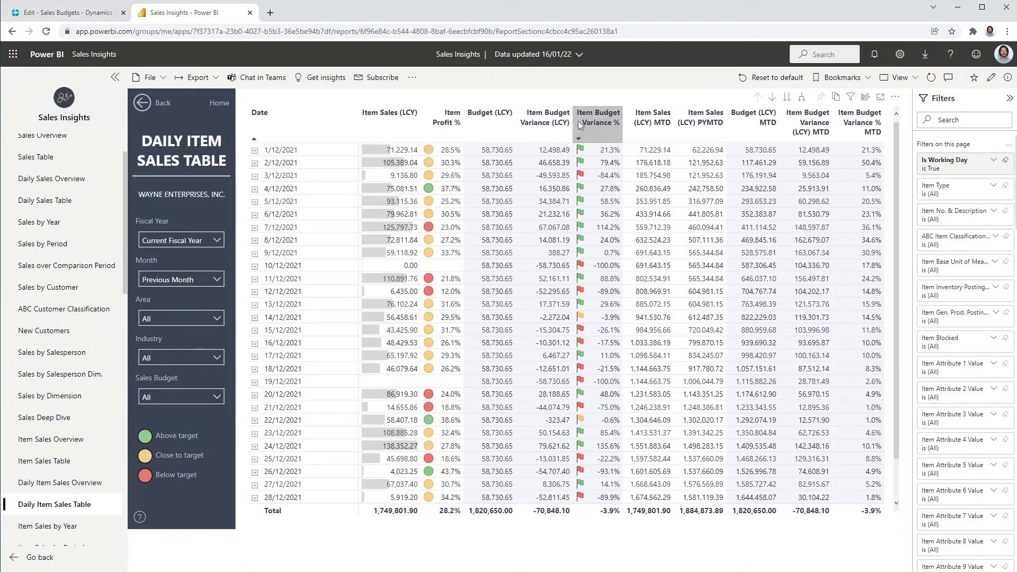
left_click(97, 19)
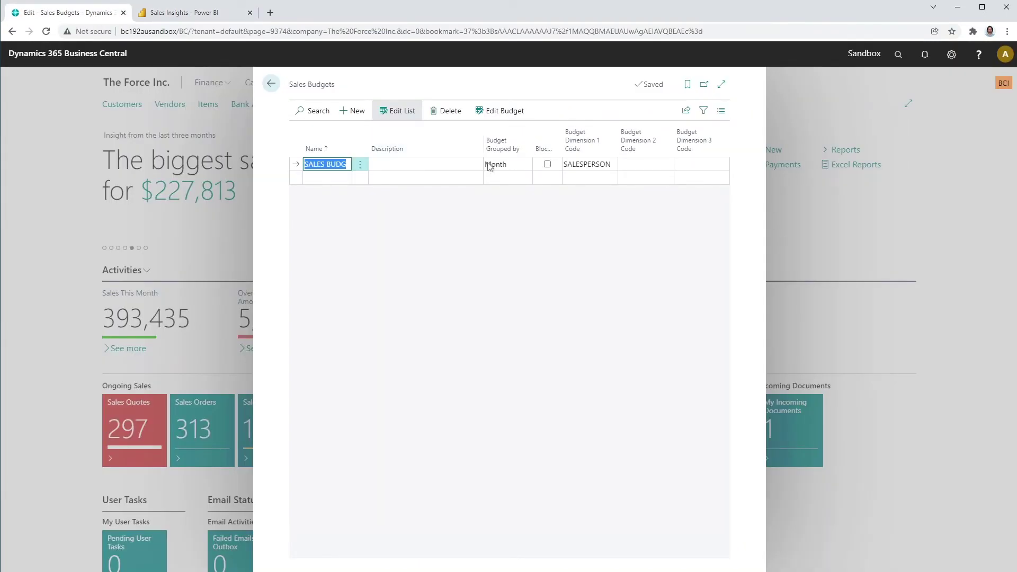